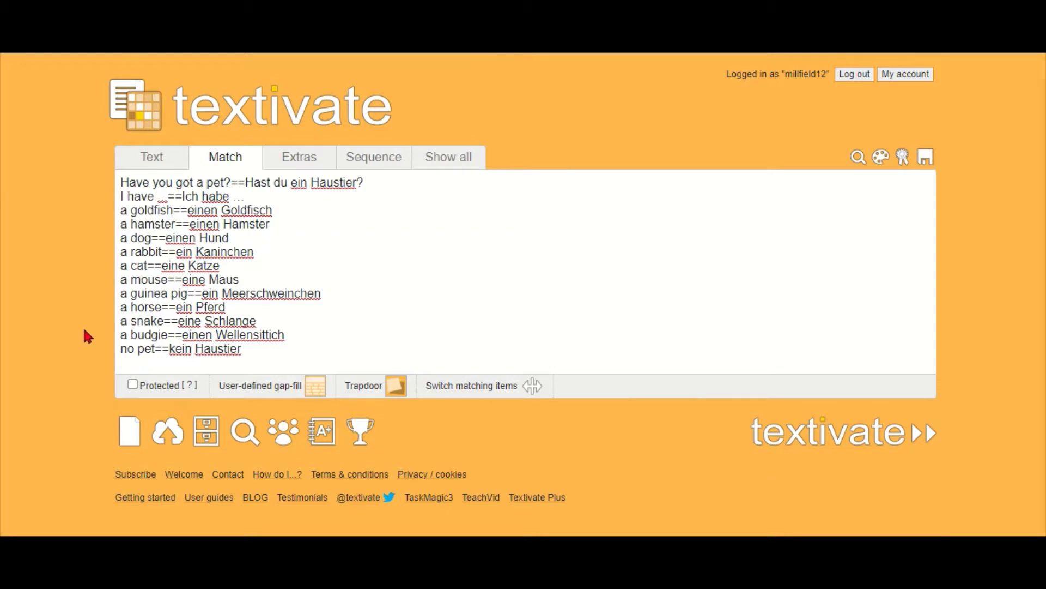
- Change the second Match pair to 'I have ... == Ich habe ...' and view the German–English text
{"action": "left_click", "coordinate": [122, 196]}
{"action": "type", "text": "I"}
{"action": "left_click", "coordinate": [155, 163]}
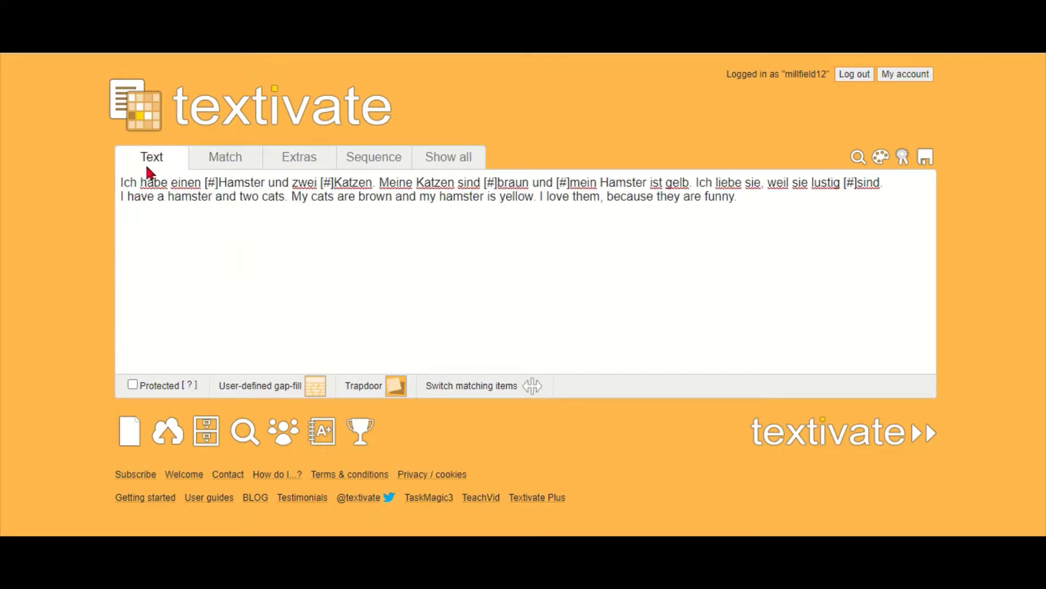
- Launch the pets resource as activities and start Flashcards from the Match group
{"action": "left_click", "coordinate": [797, 434]}
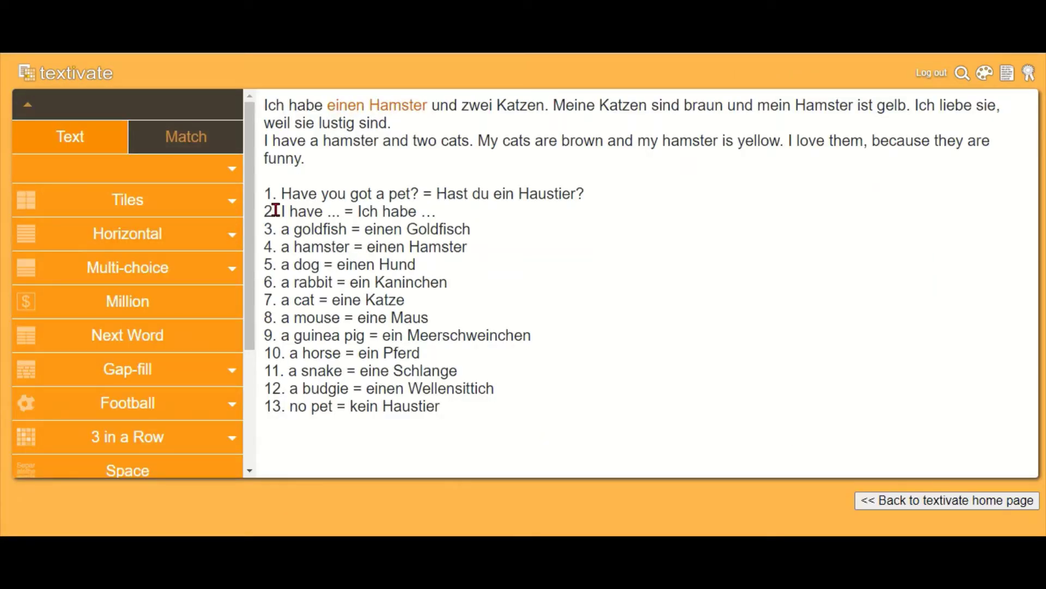
{"action": "left_click", "coordinate": [197, 145]}
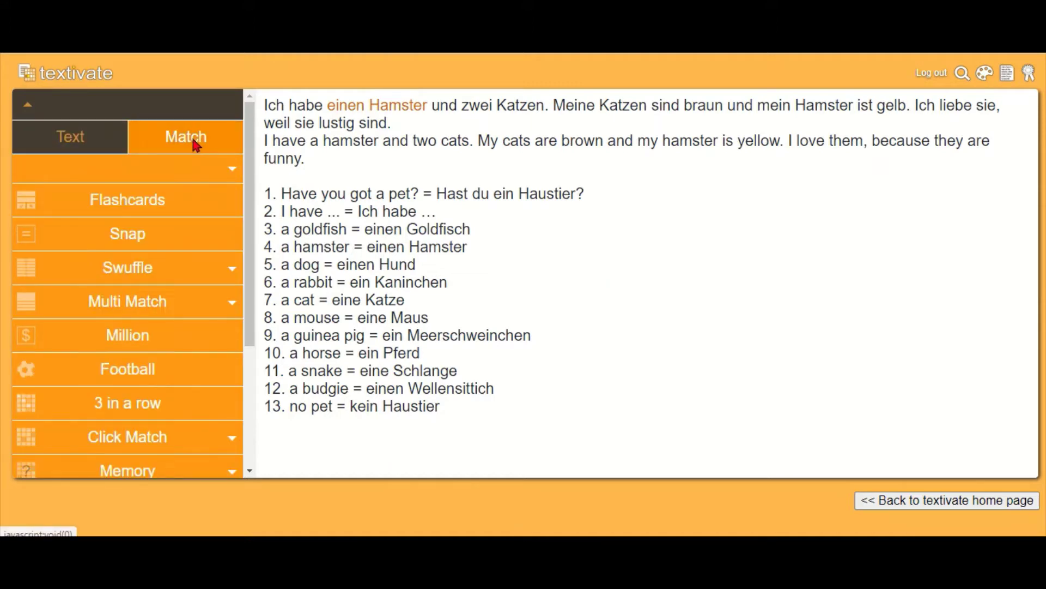
{"action": "left_click", "coordinate": [147, 213]}
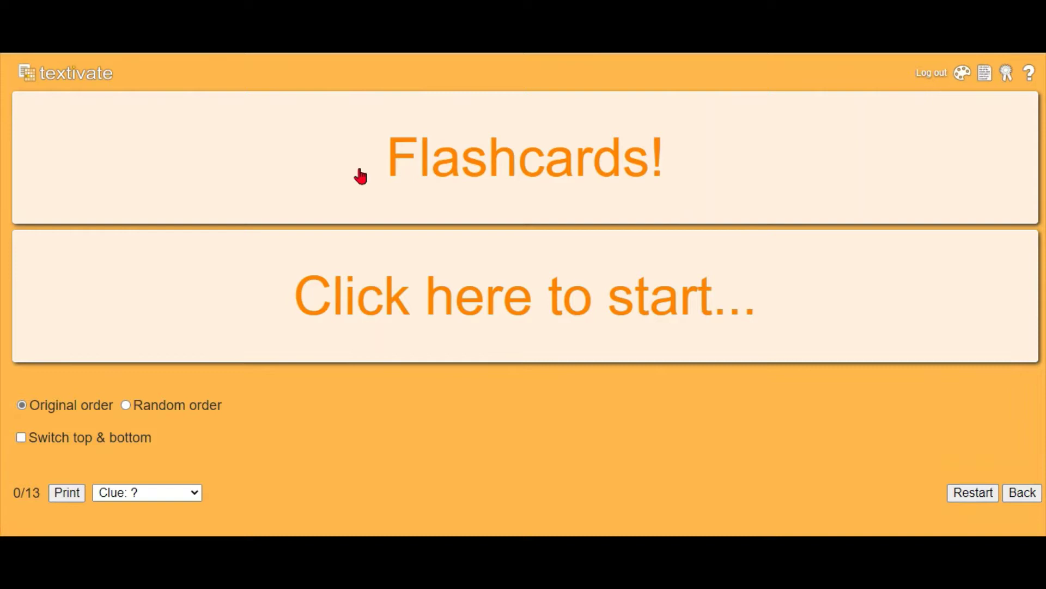
{"action": "left_click", "coordinate": [353, 181]}
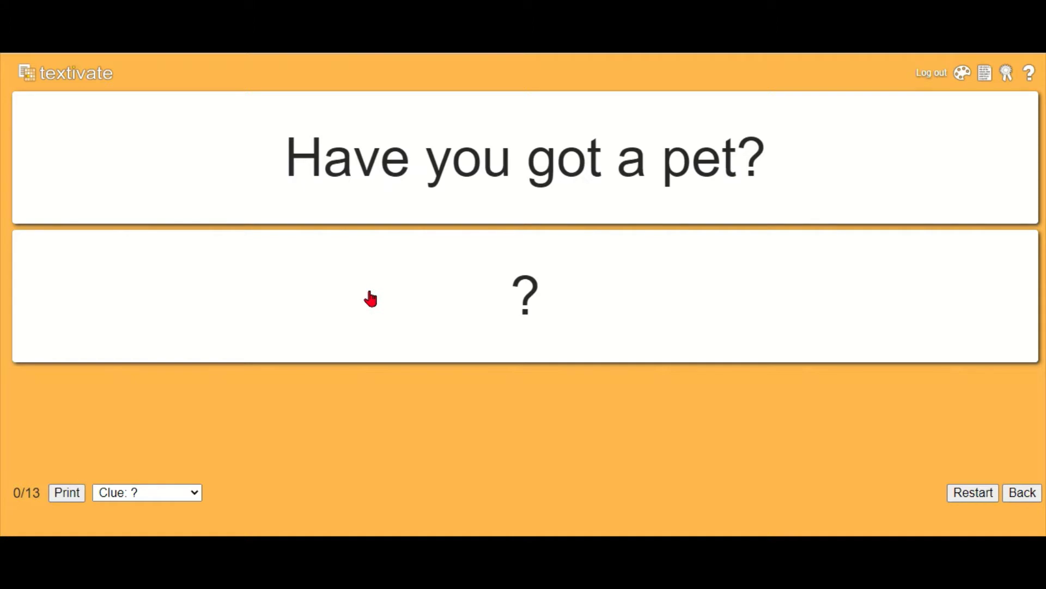
- Reveal the first three cards, marking the first unknown and 'I have ...' and 'a goldfish' known
{"action": "left_click", "coordinate": [371, 299]}
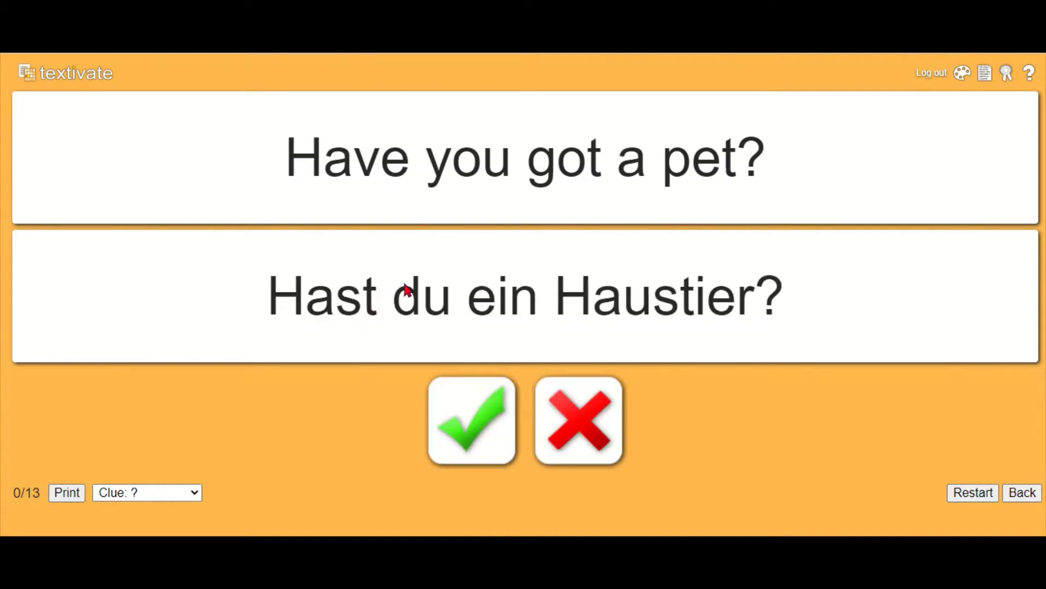
{"action": "left_click", "coordinate": [577, 418]}
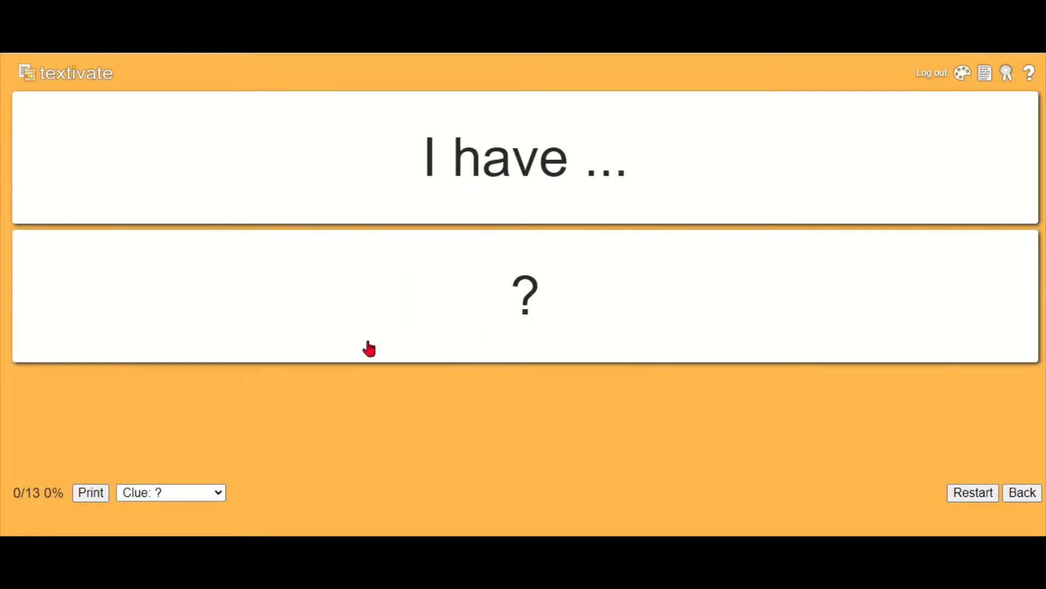
{"action": "left_click", "coordinate": [365, 321]}
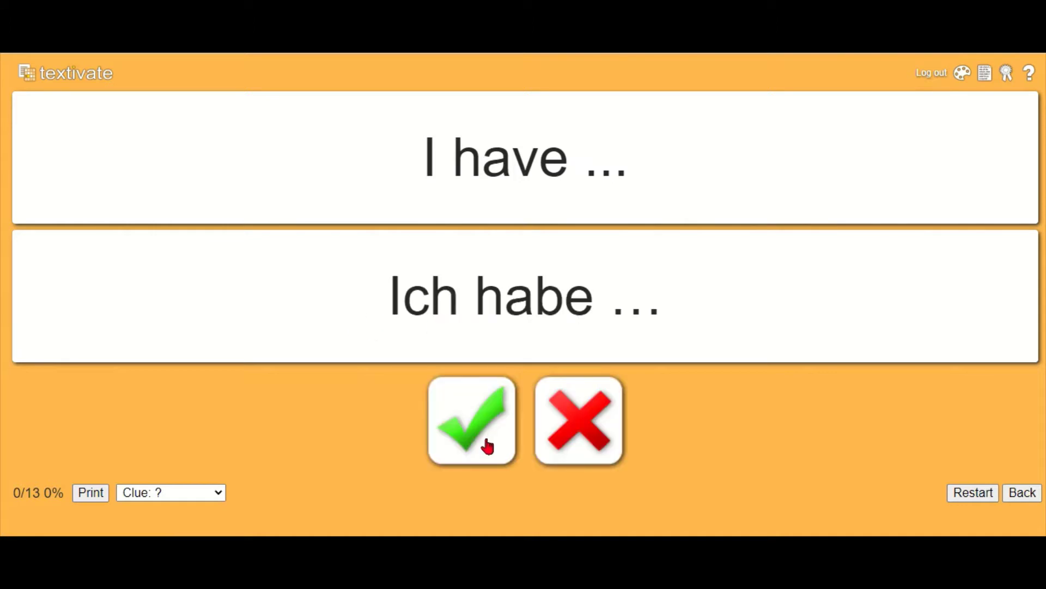
{"action": "left_click", "coordinate": [483, 440]}
{"action": "left_click", "coordinate": [361, 301]}
{"action": "left_click", "coordinate": [473, 420]}
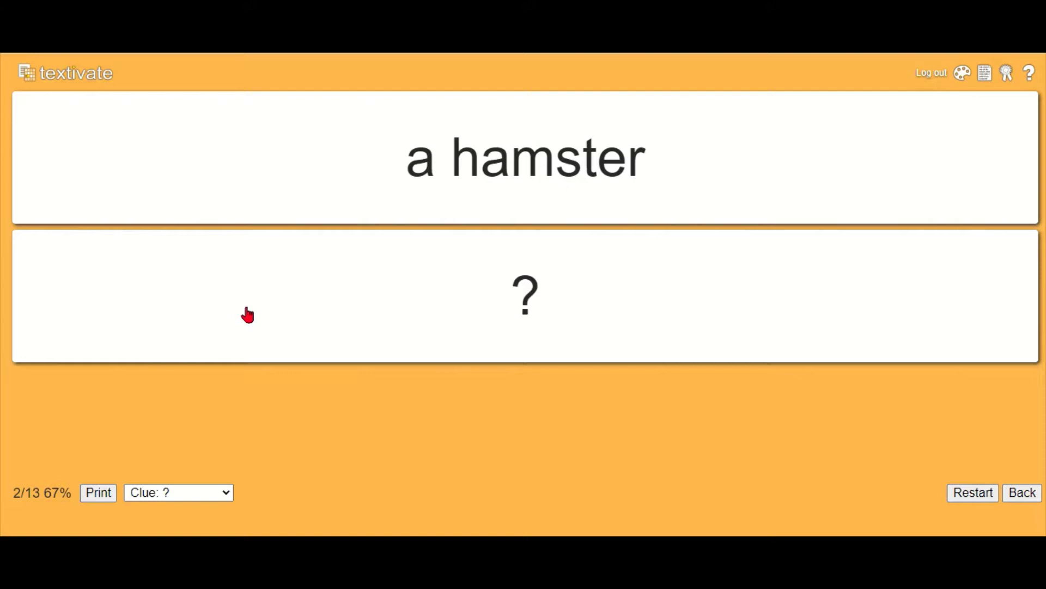
- Switch to initial-letter clues and mark 'a hamster' (einen Hamster) as known
{"action": "left_click", "coordinate": [219, 496]}
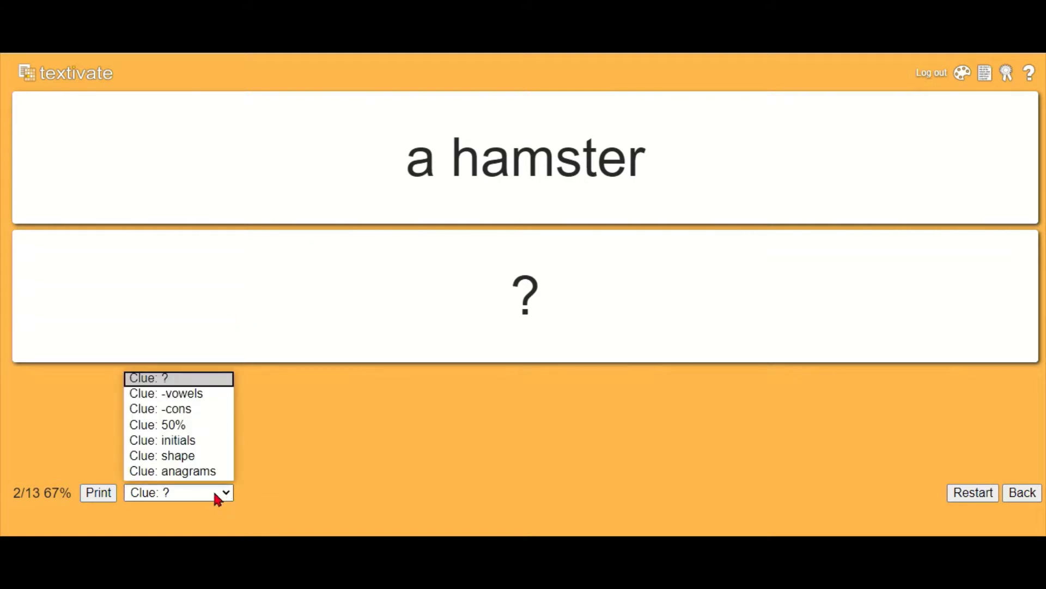
{"action": "left_click", "coordinate": [198, 440]}
{"action": "left_click", "coordinate": [497, 187]}
{"action": "left_click", "coordinate": [457, 409]}
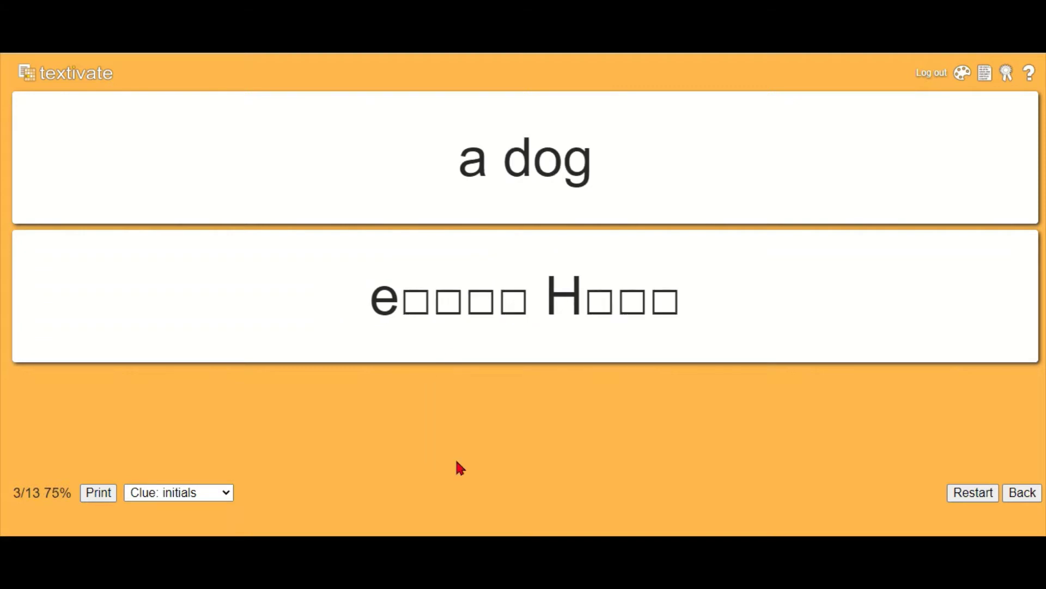
- Switch to missing-vowel clues and mark 'a dog' (einen Hund) as known
{"action": "left_click", "coordinate": [227, 492]}
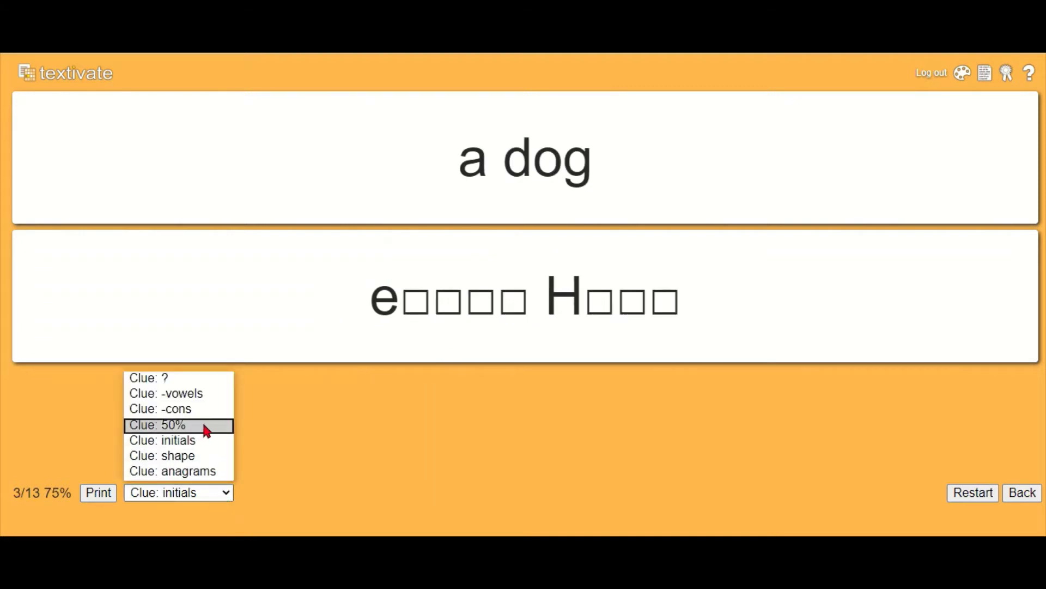
{"action": "left_click", "coordinate": [203, 395]}
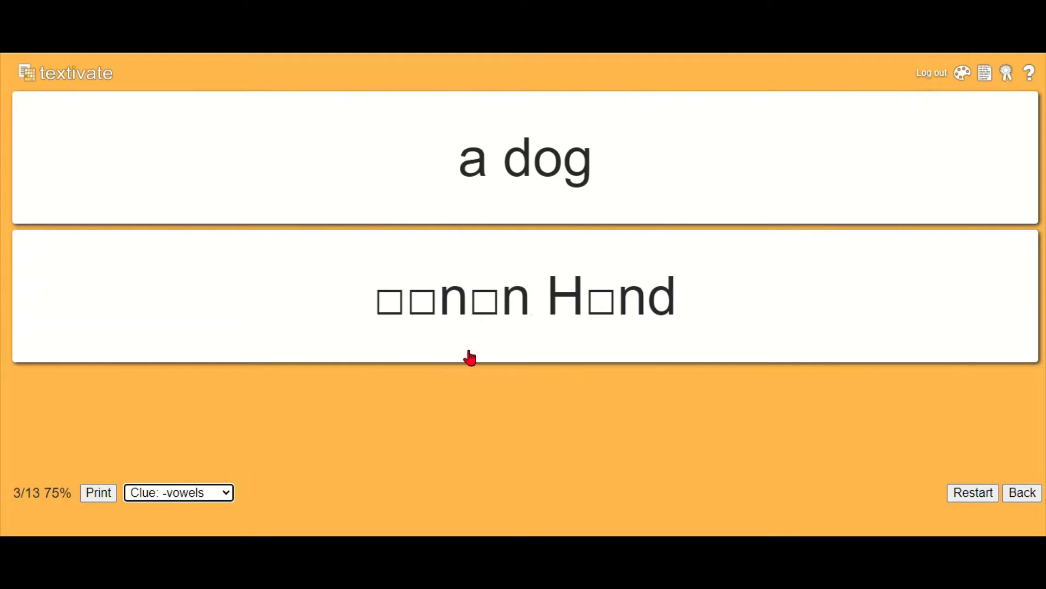
{"action": "left_click", "coordinate": [467, 342]}
{"action": "left_click", "coordinate": [467, 402]}
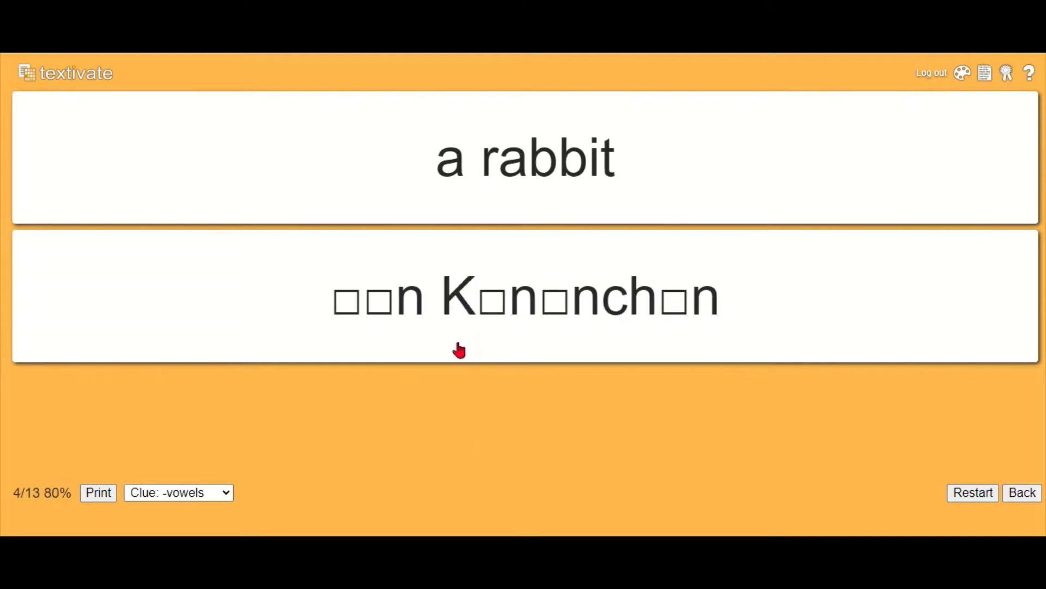
- Switch to anagram clues and reveal 'ein Kaninchen' for 'a rabbit'
{"action": "left_click", "coordinate": [227, 494]}
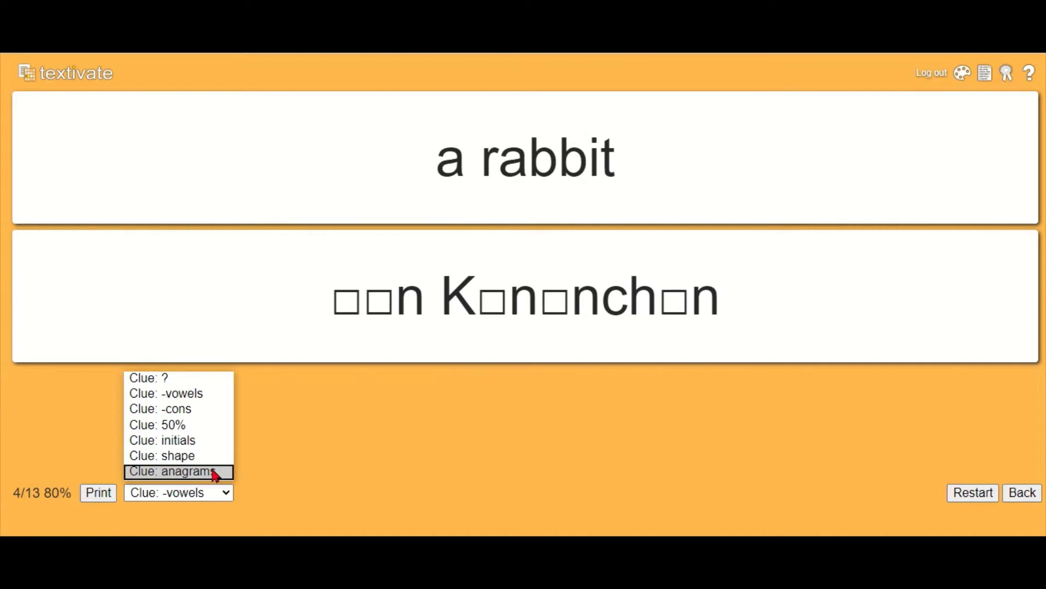
{"action": "left_click", "coordinate": [212, 470]}
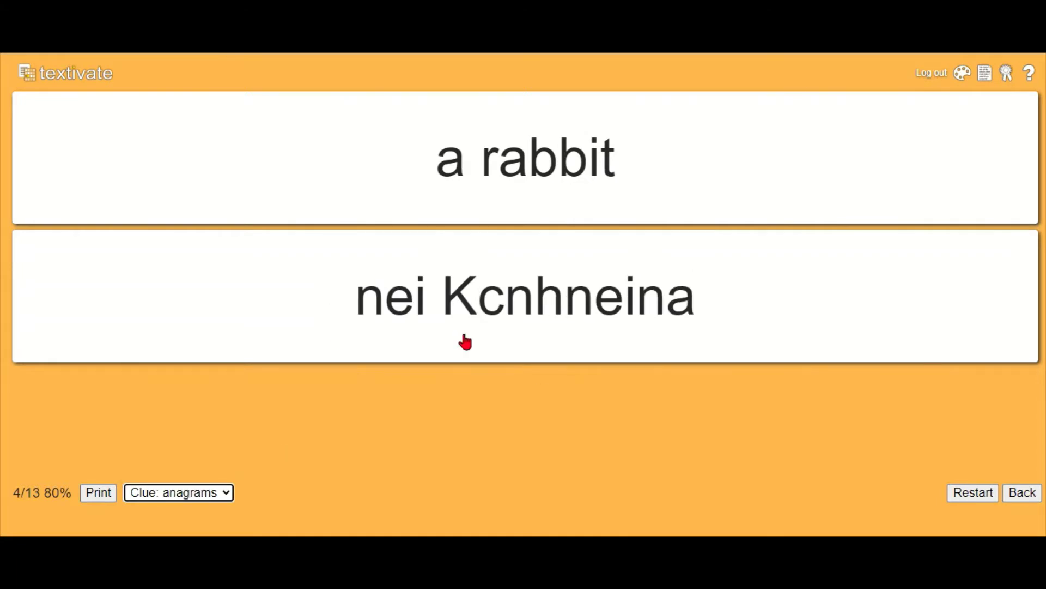
{"action": "left_click", "coordinate": [466, 342]}
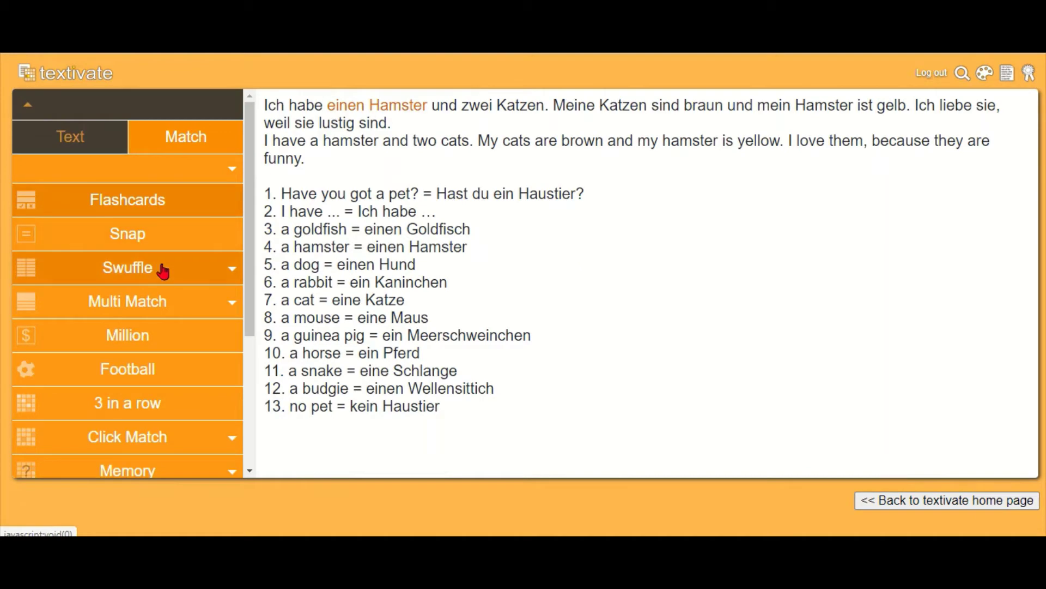
- Leave the flashcards and start the Switch matching game
{"action": "left_click", "coordinate": [164, 269]}
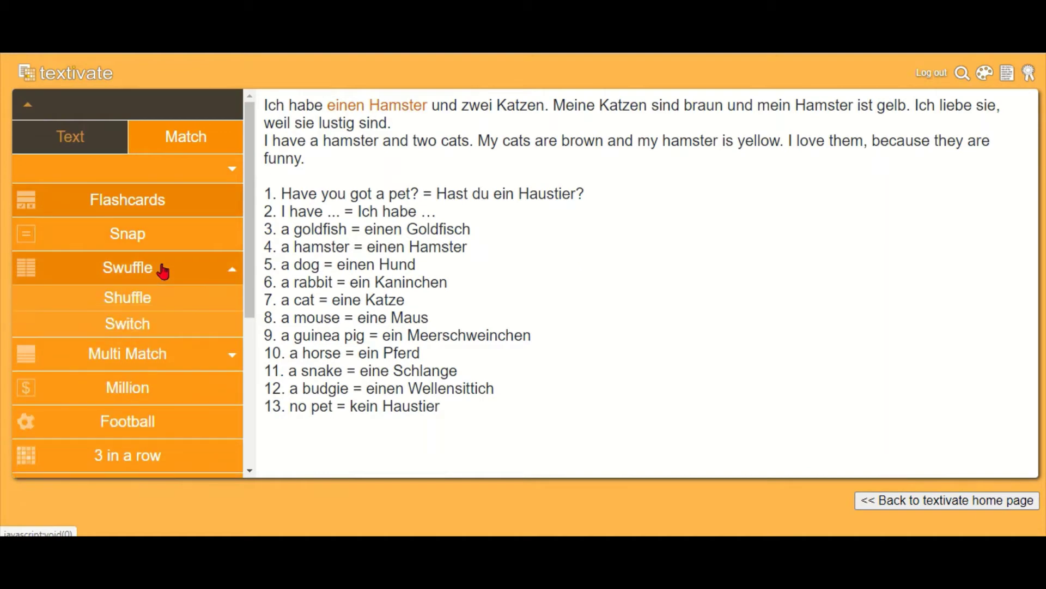
{"action": "left_click", "coordinate": [175, 328]}
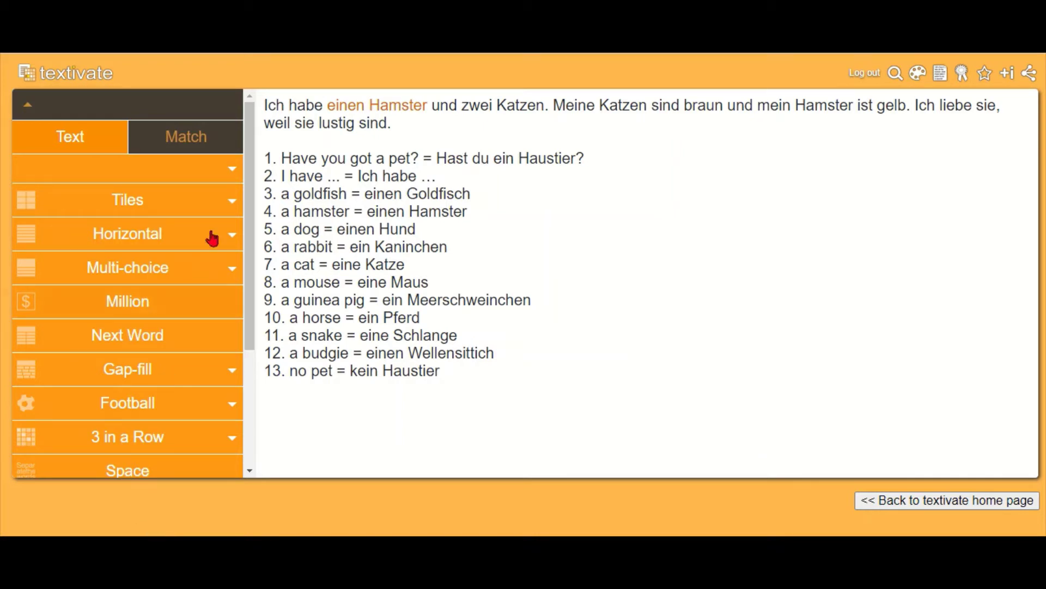
- Start the user-defined gap-fill, drag Hamster from the word bank into gap 1, and request a restart
{"action": "left_click", "coordinate": [145, 366]}
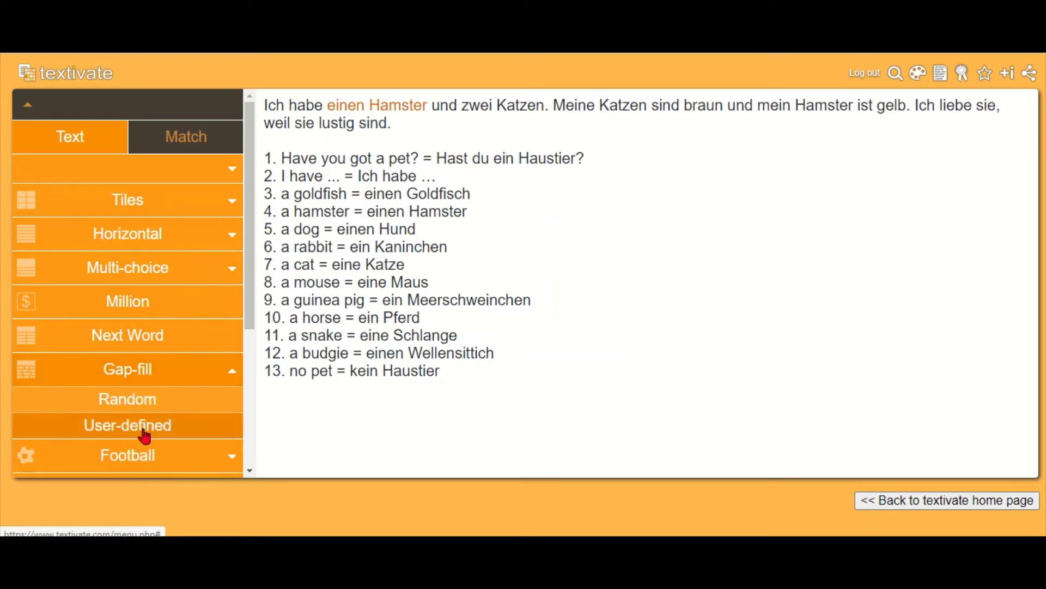
{"action": "left_click", "coordinate": [143, 431]}
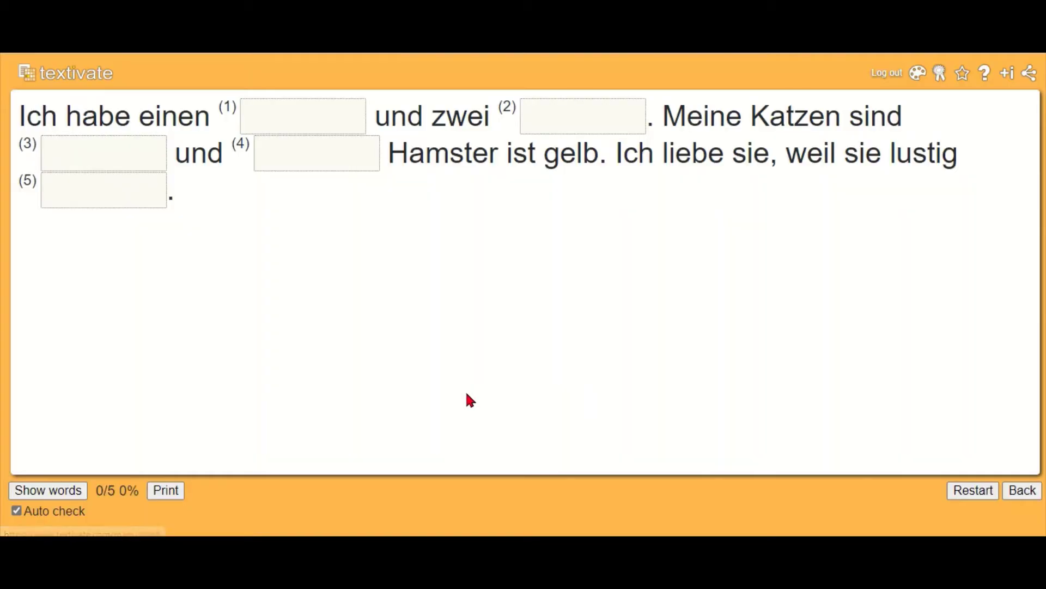
{"action": "left_click", "coordinate": [54, 492]}
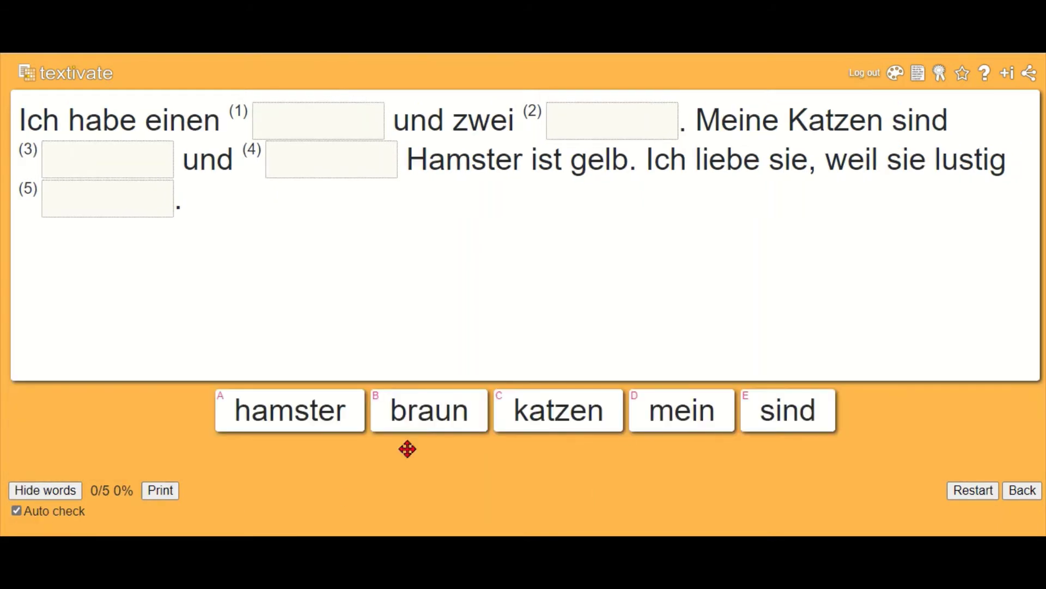
{"action": "left_click", "coordinate": [39, 493]}
{"action": "left_click", "coordinate": [72, 492]}
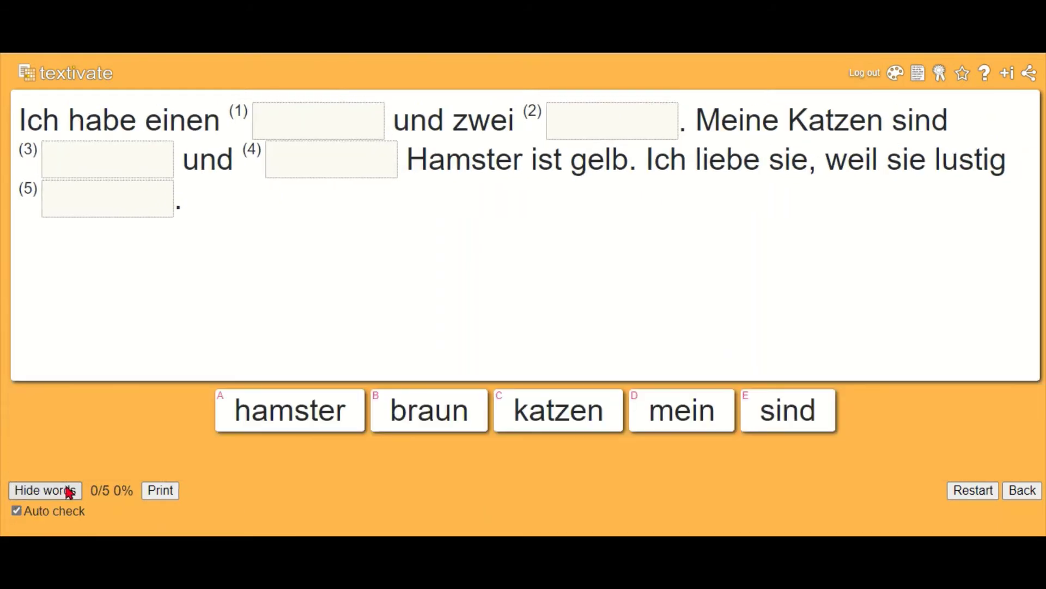
{"action": "left_click_drag", "start_coordinate": [325, 409], "coordinate": [365, 148]}
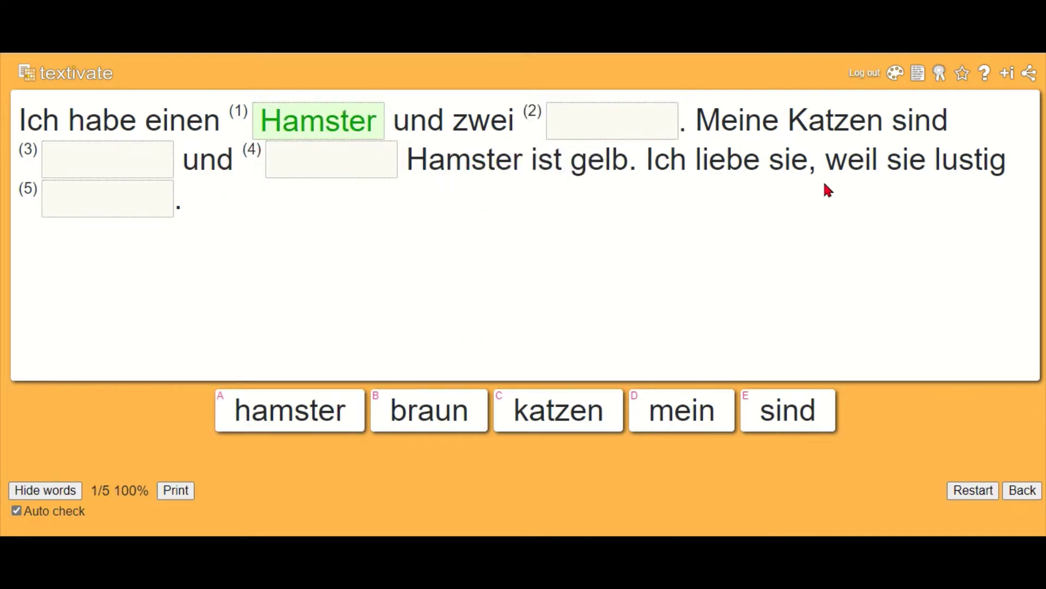
{"action": "left_click", "coordinate": [917, 76]}
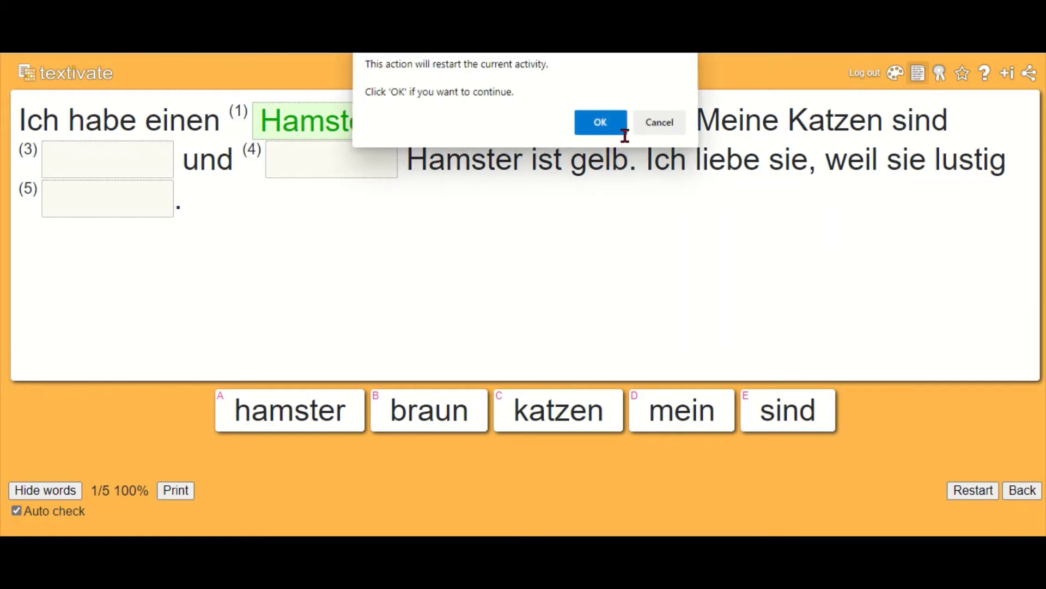
- Confirm the restart, keep Auto check on, and hide the word bank
{"action": "left_click", "coordinate": [615, 131]}
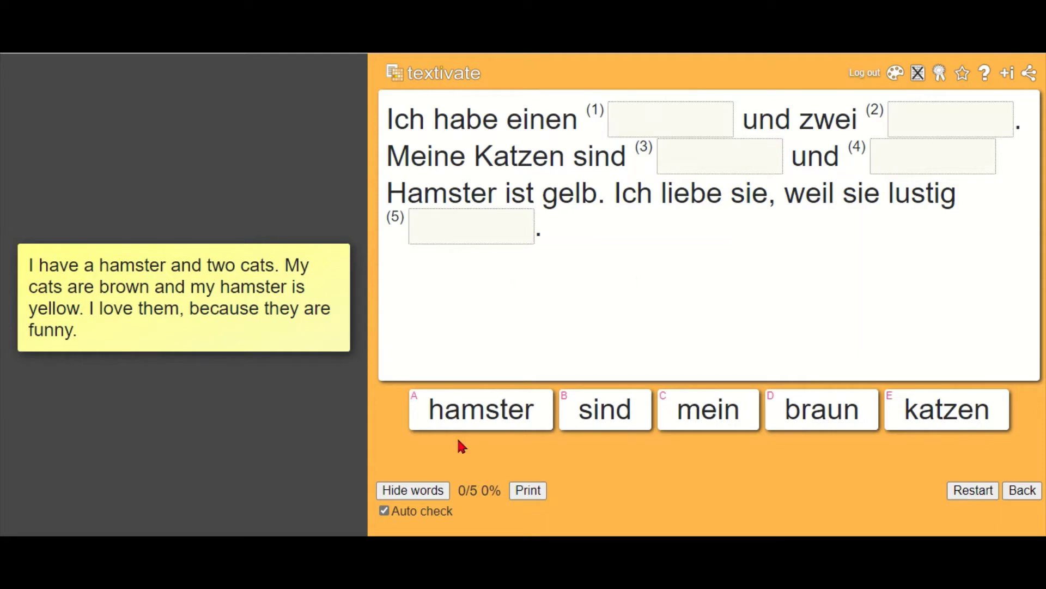
{"action": "left_click", "coordinate": [384, 510]}
{"action": "left_click", "coordinate": [384, 511]}
{"action": "left_click", "coordinate": [406, 491]}
- Type 'hamster' into the first gap
{"action": "left_click", "coordinate": [635, 113]}
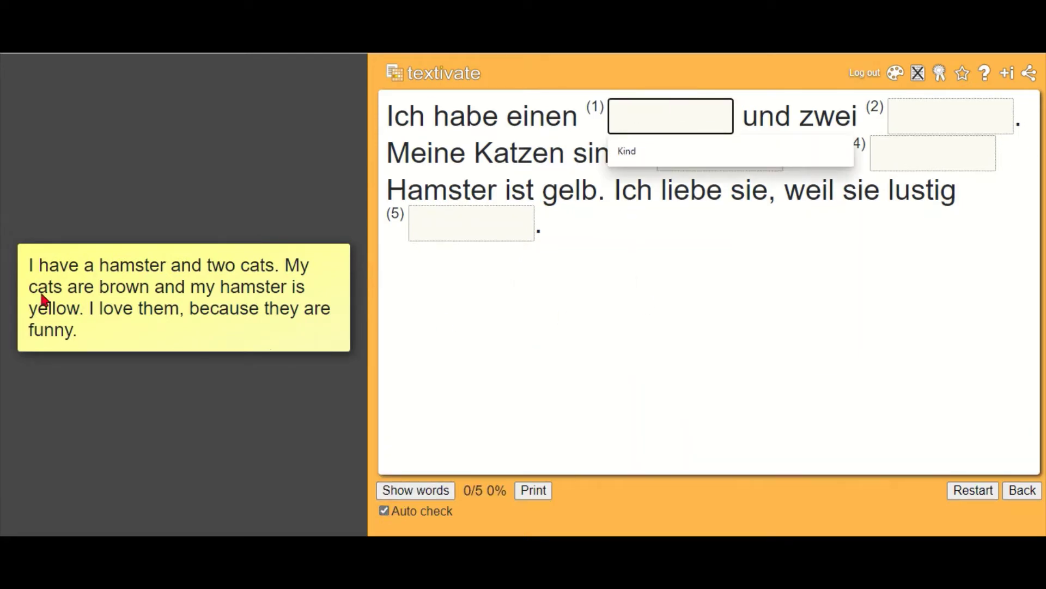
{"action": "type", "text": "has"}
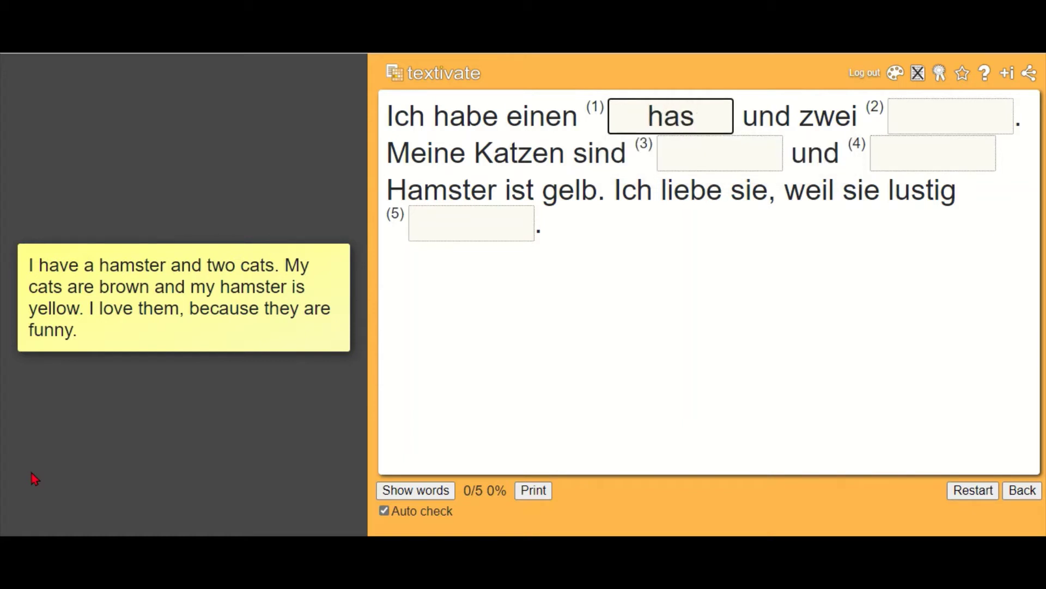
{"action": "key", "text": "BackSpace"}
{"action": "type", "text": "mster"}
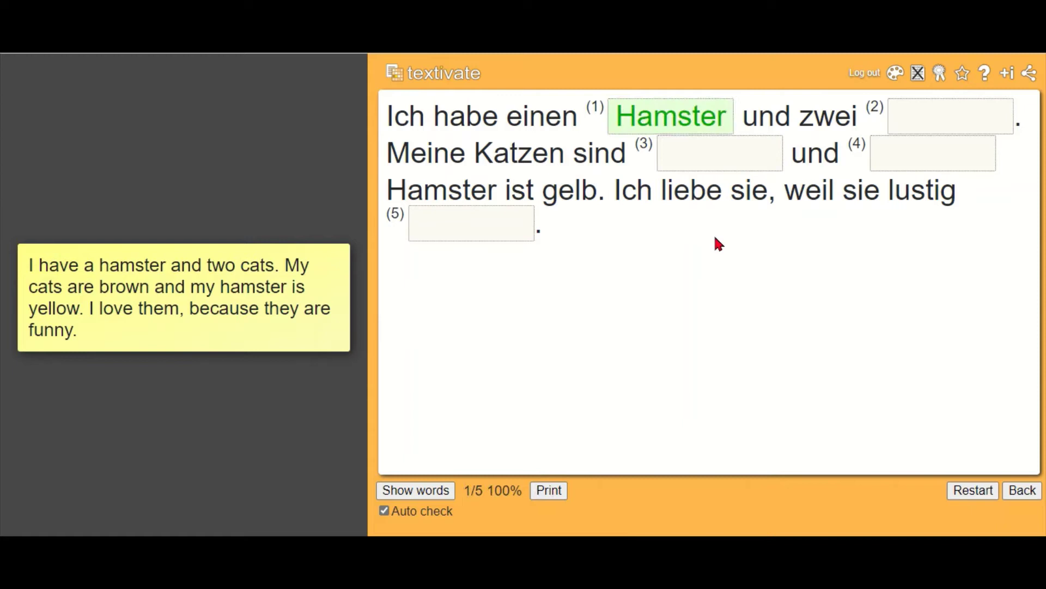
- Return to the activity menu and start No letters from the Letters group
{"action": "left_click", "coordinate": [1034, 492]}
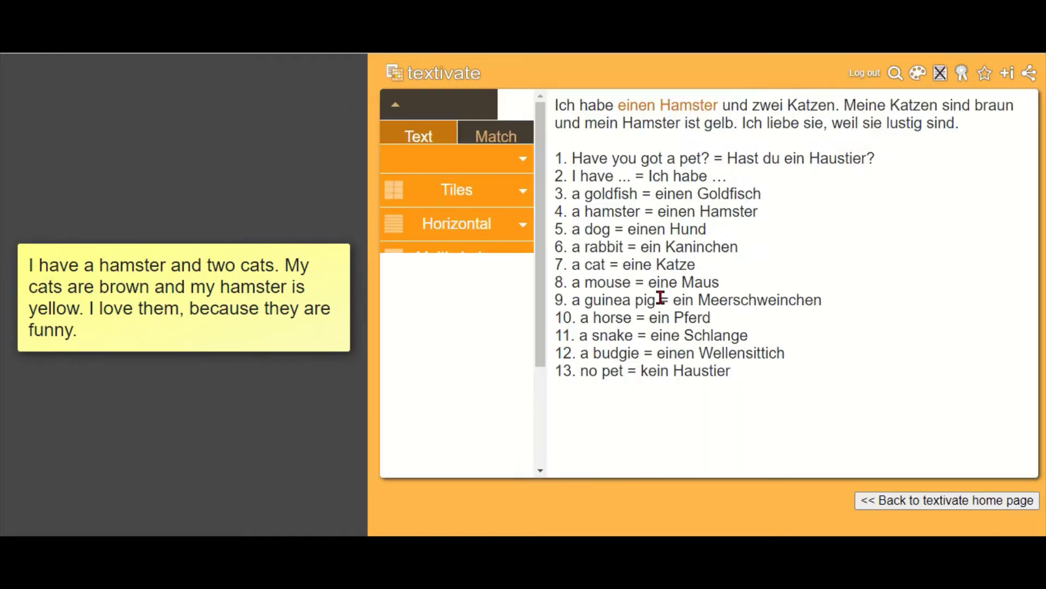
{"action": "scroll", "coordinate": [440, 313], "scroll_direction": "down", "scroll_amount": 4}
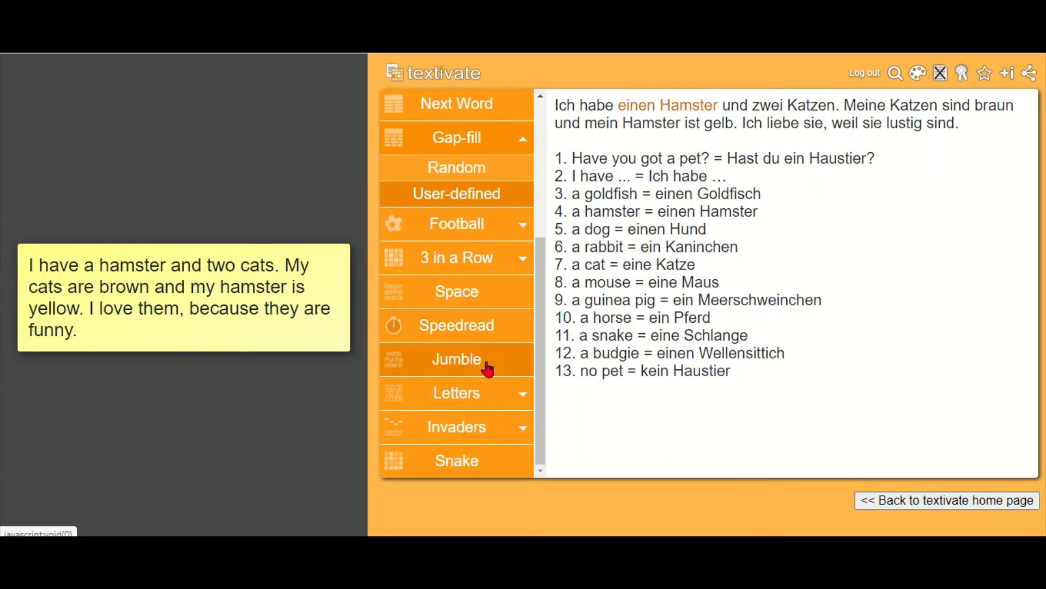
{"action": "left_click", "coordinate": [484, 395]}
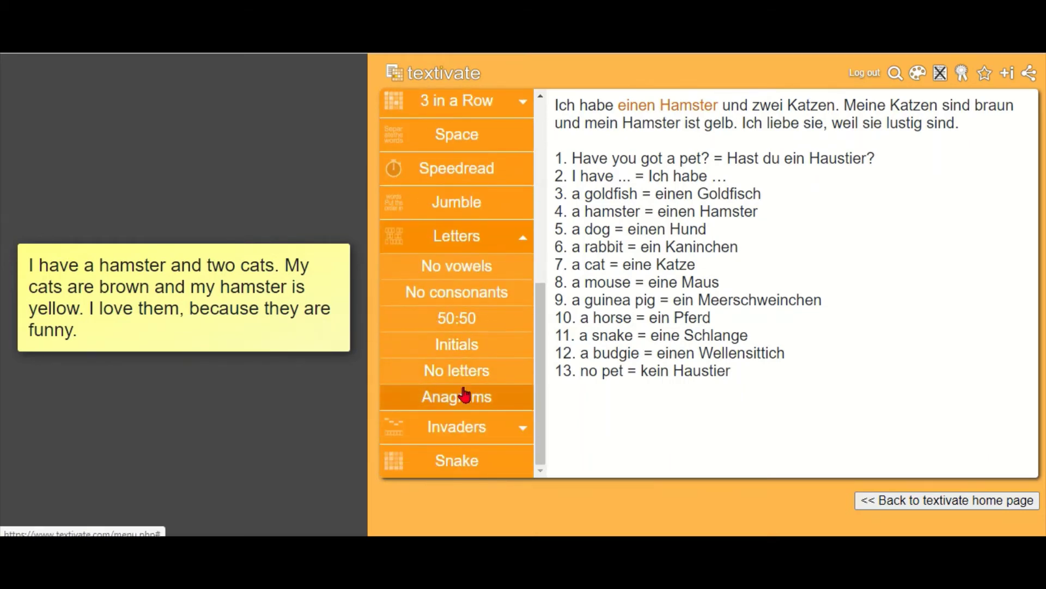
{"action": "left_click", "coordinate": [456, 371]}
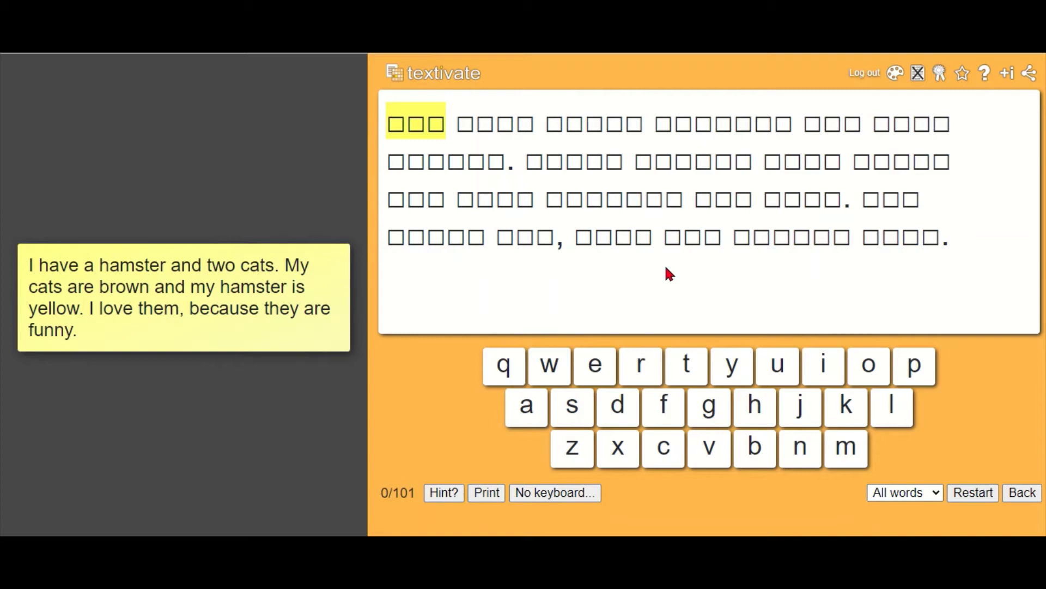
- Use three hints to reveal the first word, Ich
{"action": "left_click", "coordinate": [444, 496]}
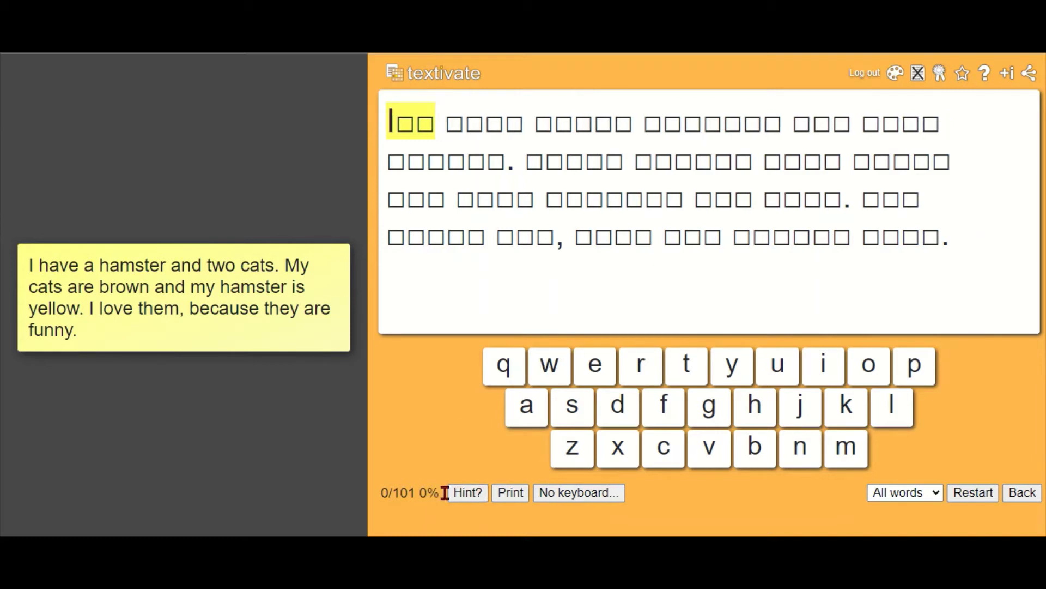
{"action": "left_click", "coordinate": [471, 494]}
{"action": "left_click", "coordinate": [472, 493]}
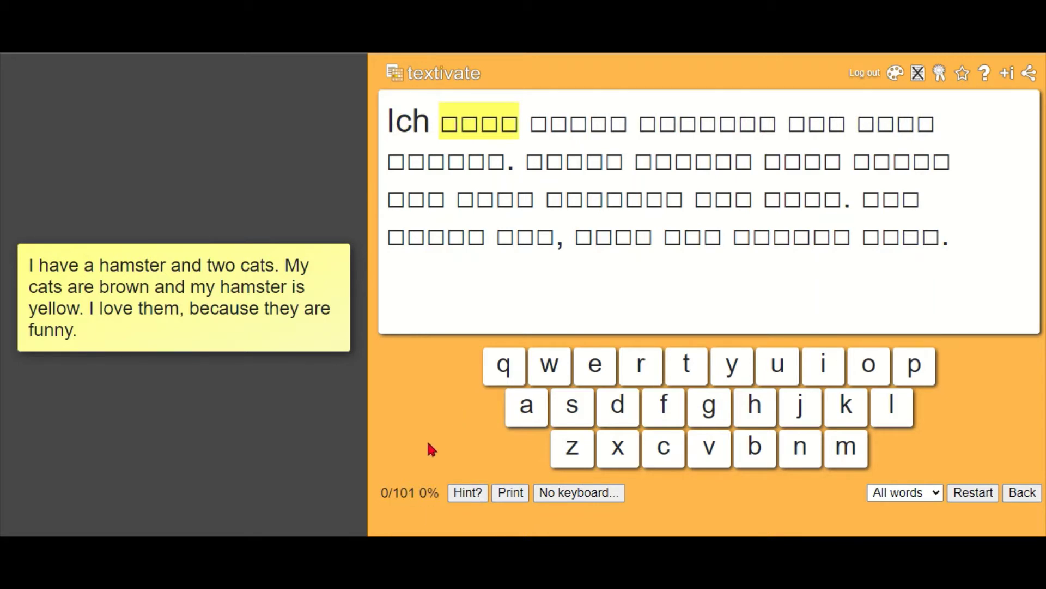
- Return to the textivate home page editor and open the activity Sequence list
{"action": "left_click", "coordinate": [1028, 493]}
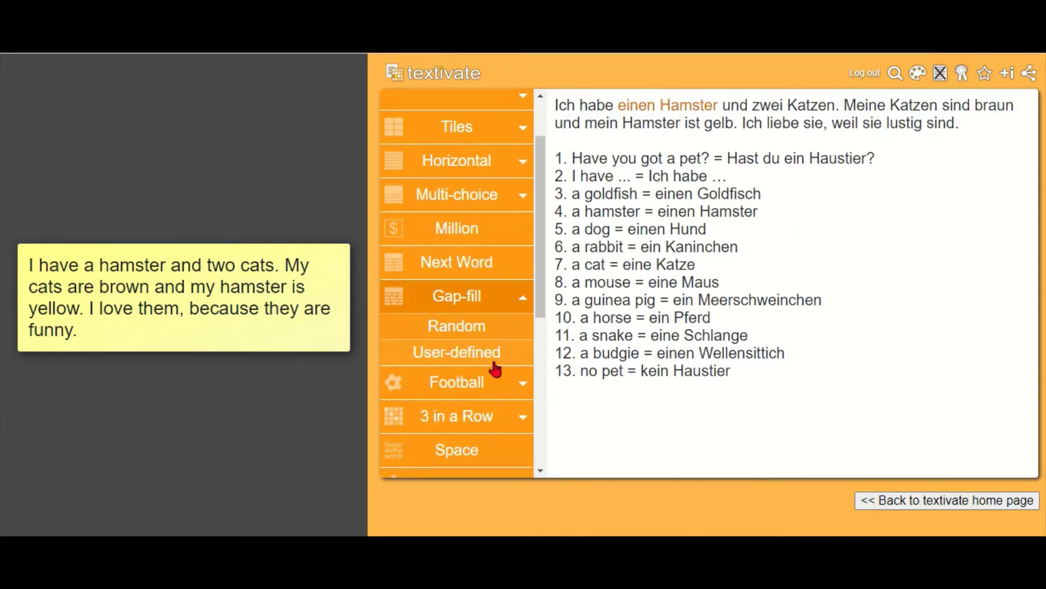
{"action": "left_click", "coordinate": [872, 500]}
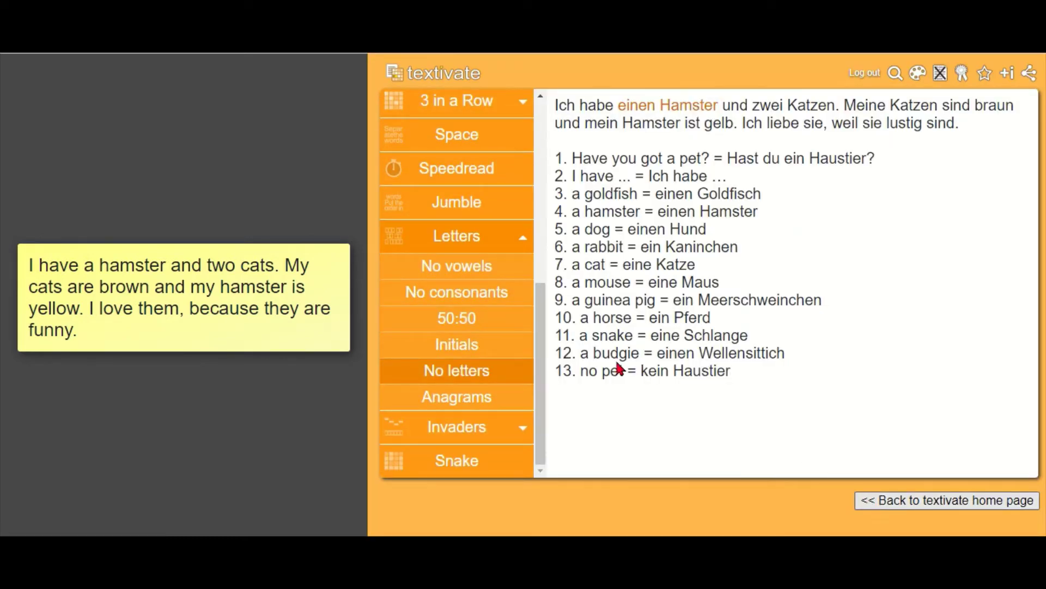
{"action": "left_click", "coordinate": [203, 262]}
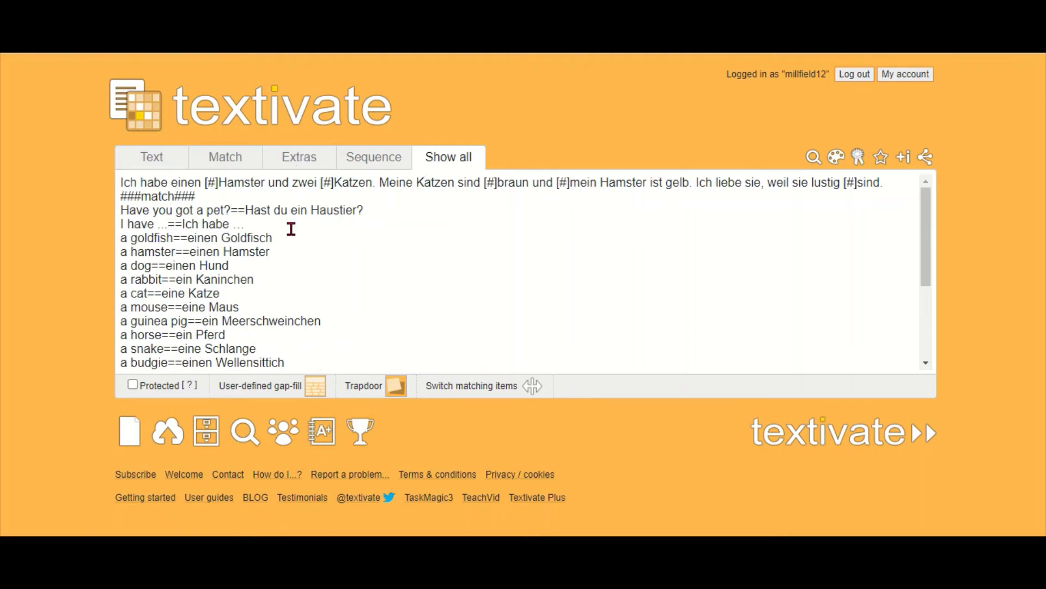
{"action": "left_click", "coordinate": [375, 158]}
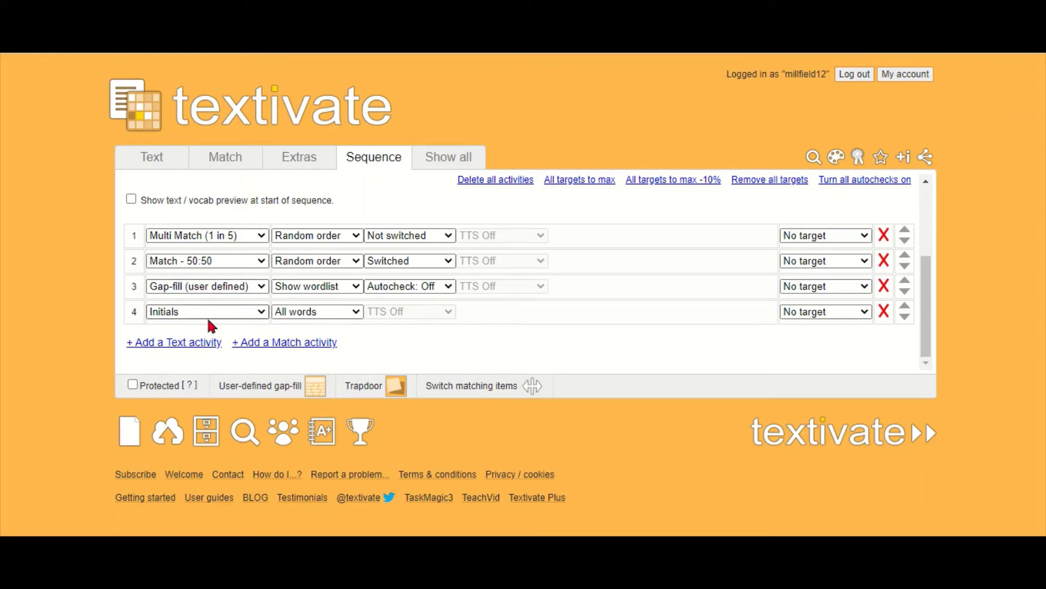
- Add 1 in 3 as text activity step 5 and give step 1 Multi Match a 50% target
{"action": "left_click", "coordinate": [184, 348]}
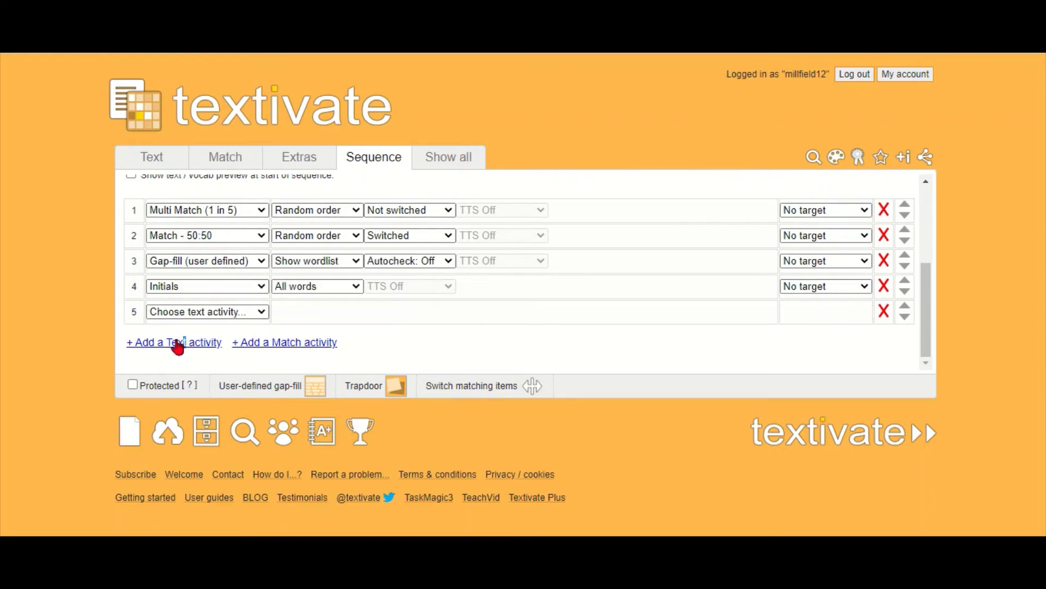
{"action": "left_click", "coordinate": [244, 314]}
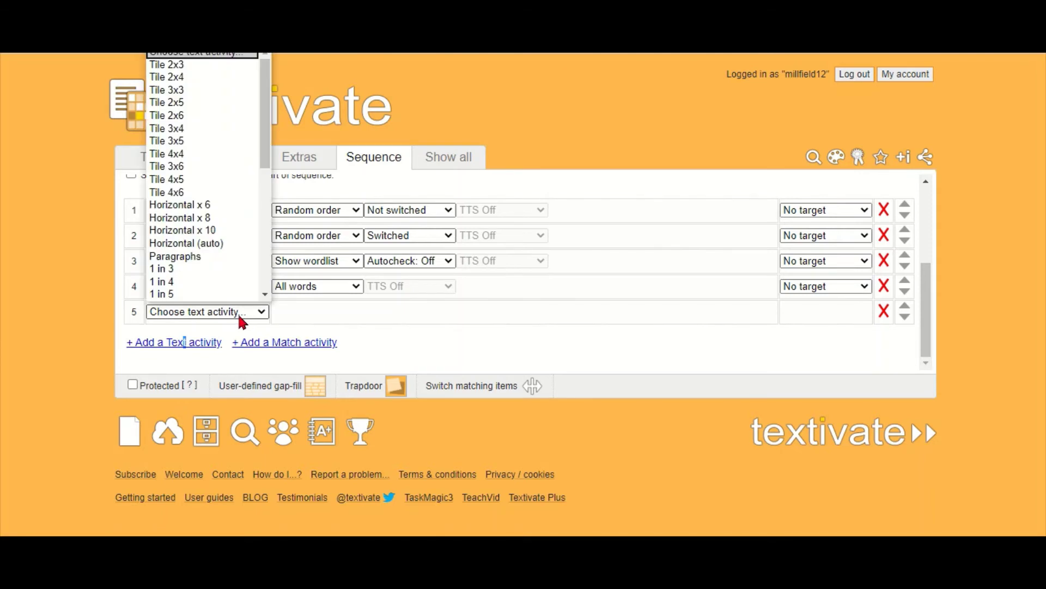
{"action": "left_click", "coordinate": [173, 270]}
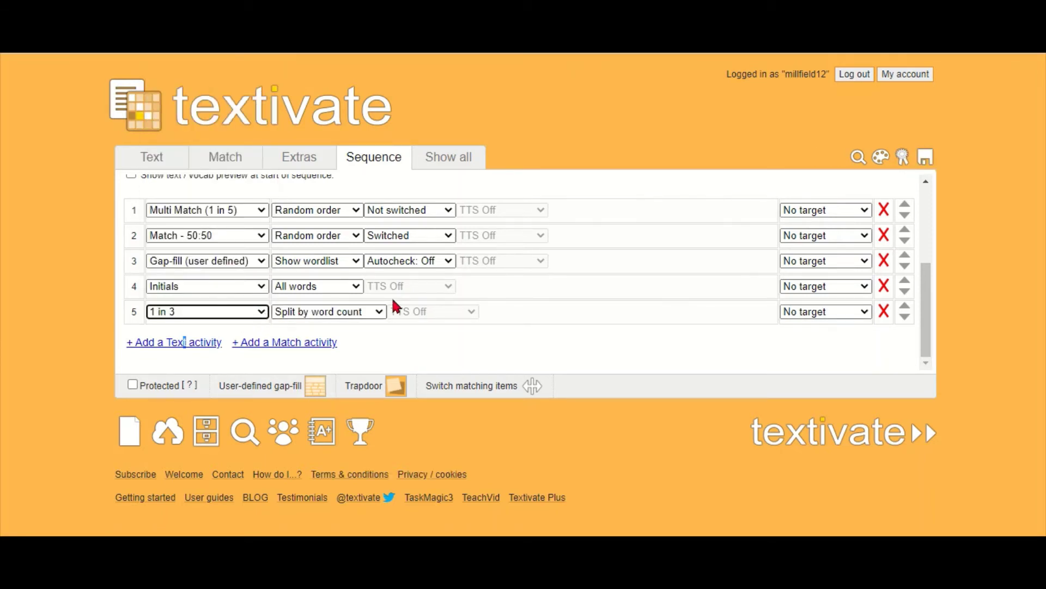
{"action": "left_click", "coordinate": [844, 210]}
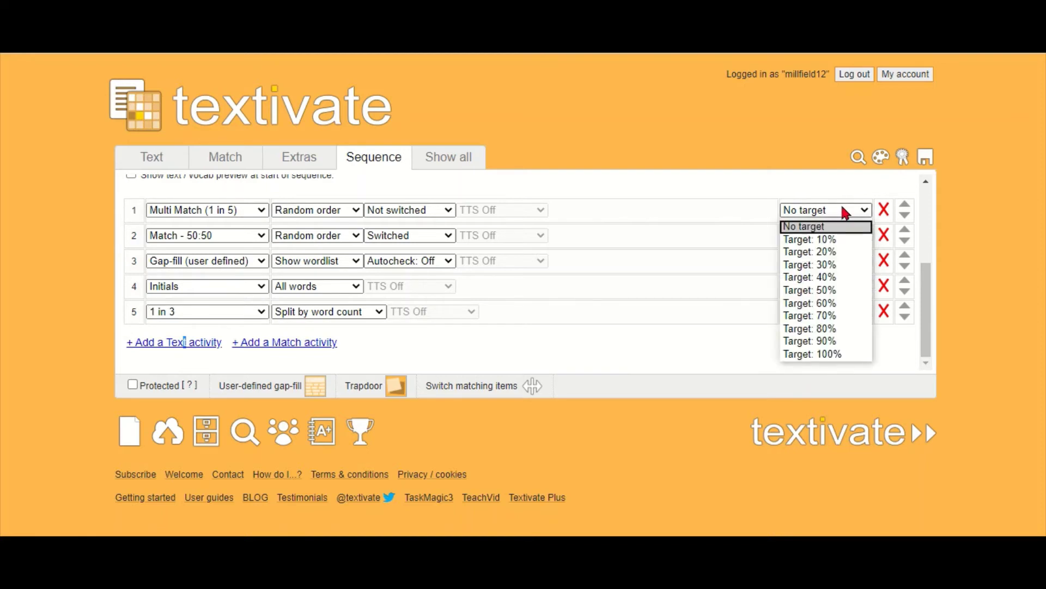
{"action": "left_click", "coordinate": [839, 291]}
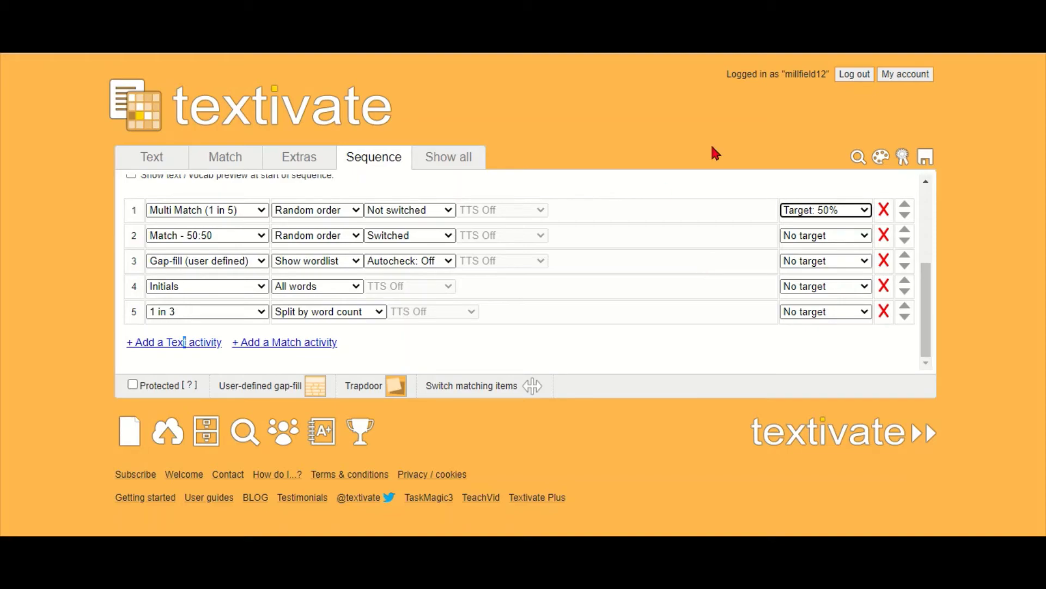
- Save the changes to the Haustiere Pets resource
{"action": "left_click", "coordinate": [925, 157]}
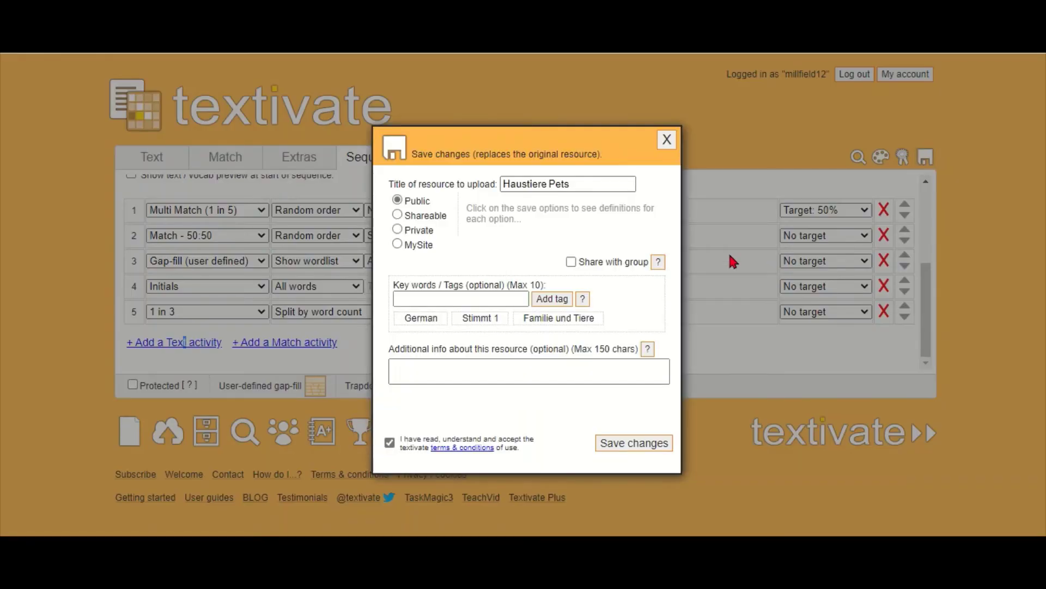
{"action": "left_click", "coordinate": [634, 442]}
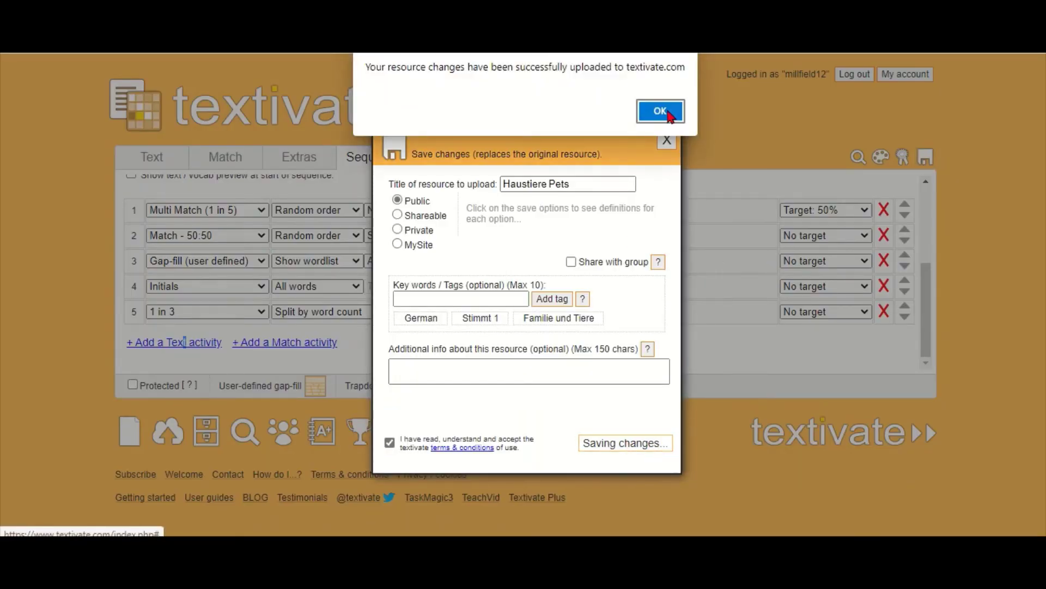
{"action": "left_click", "coordinate": [660, 111]}
{"action": "left_click", "coordinate": [766, 106]}
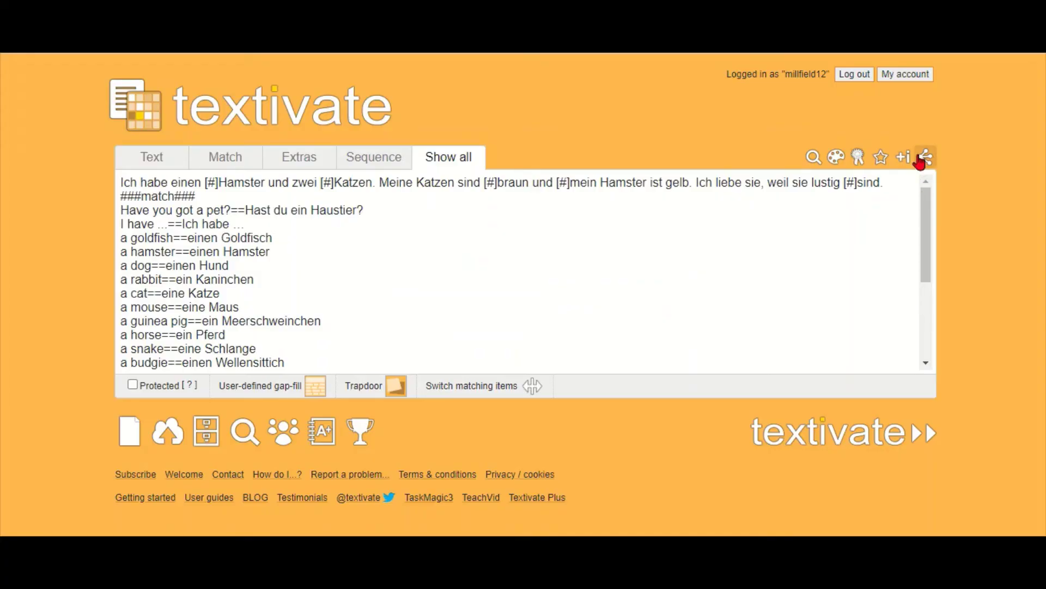
- Copy the share link that opens the activity sequence
{"action": "left_click", "coordinate": [921, 160]}
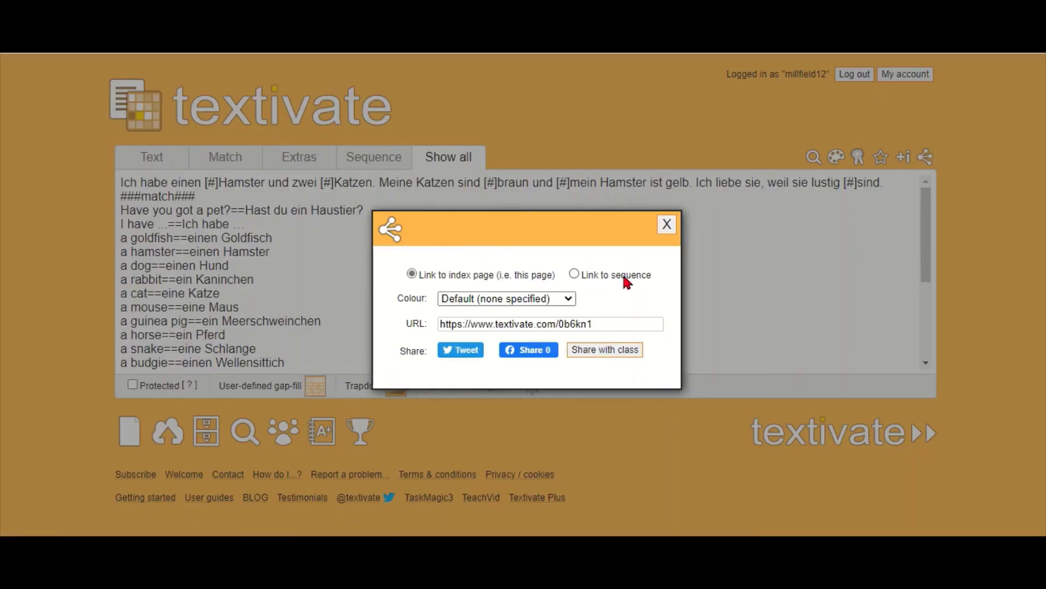
{"action": "left_click", "coordinate": [608, 274]}
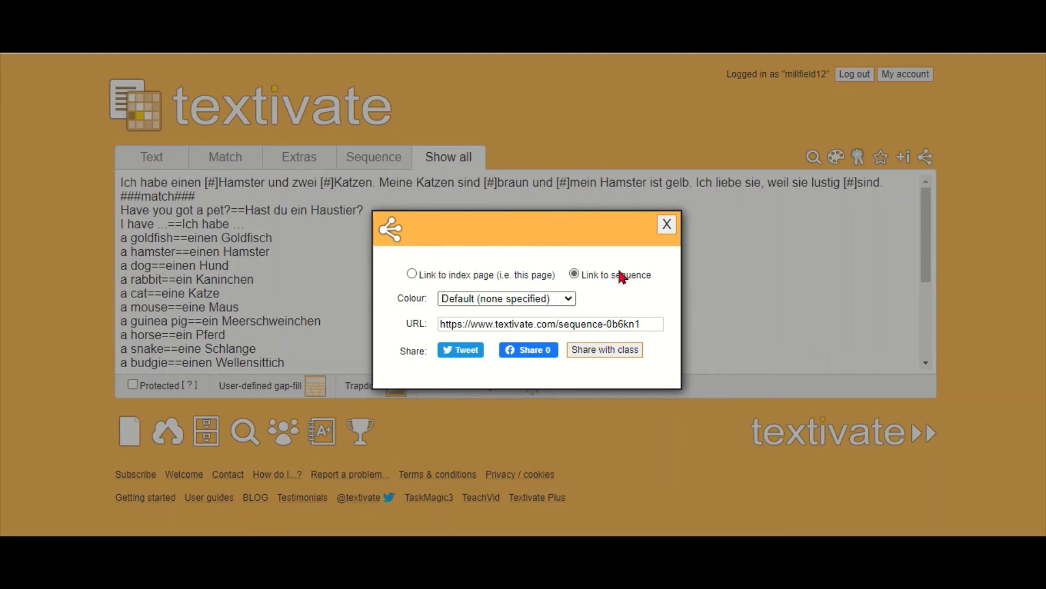
{"action": "left_click", "coordinate": [661, 321]}
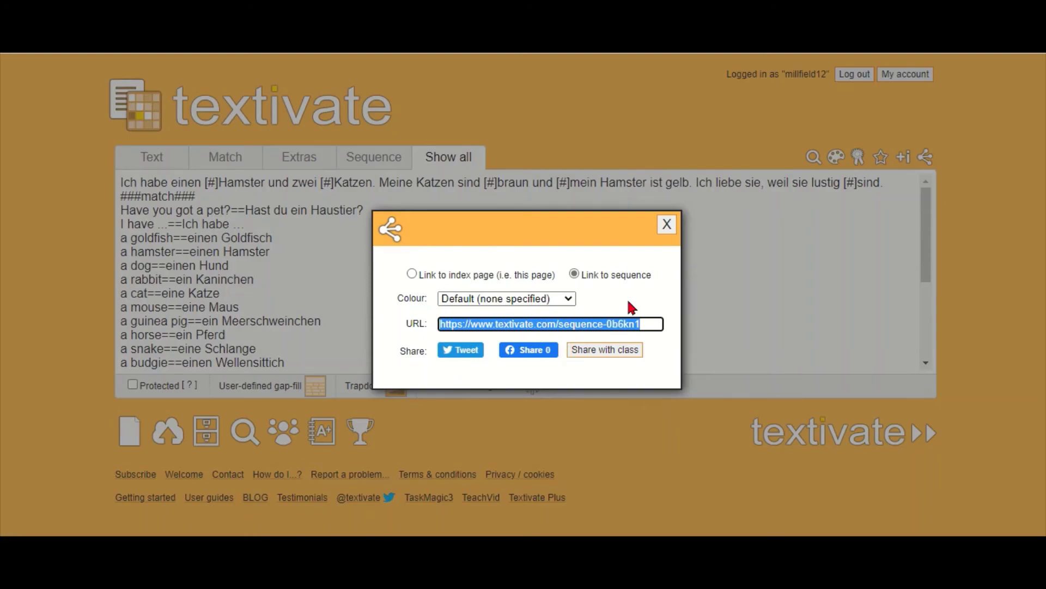
{"action": "left_click", "coordinate": [667, 224]}
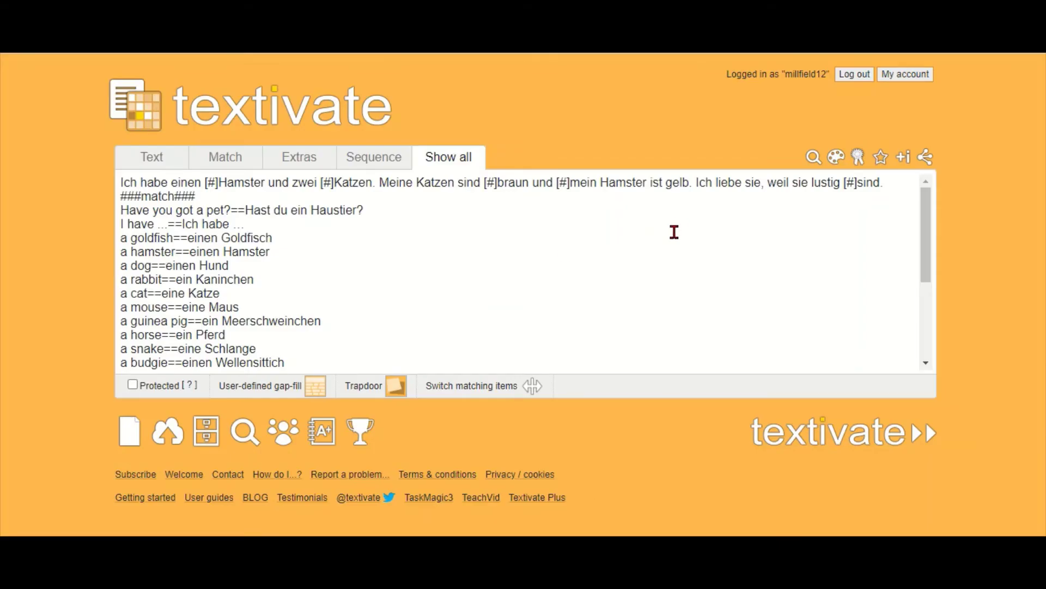
{"action": "left_click", "coordinate": [323, 431]}
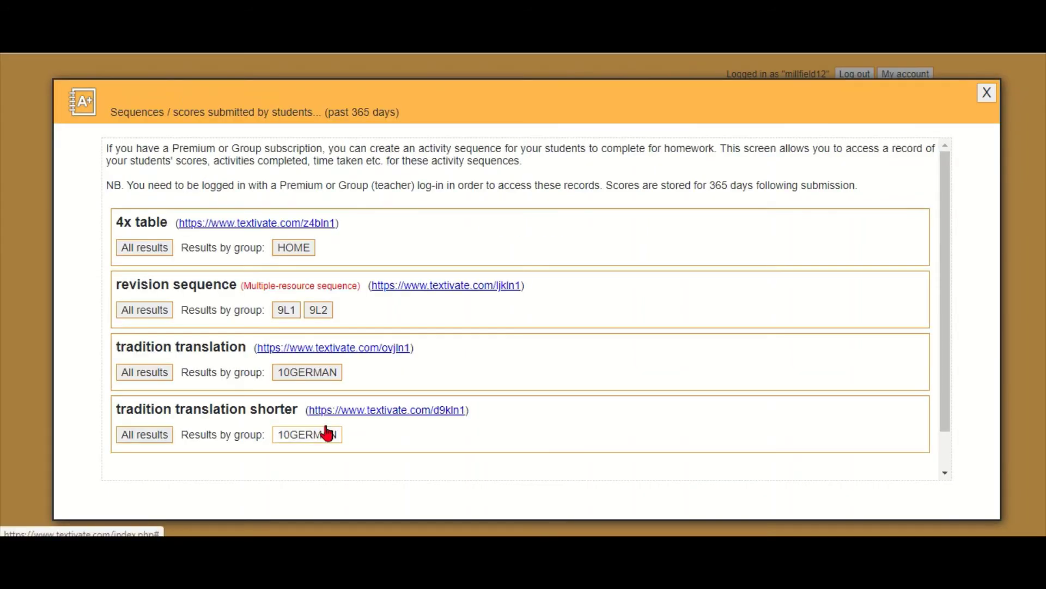
{"action": "left_click", "coordinate": [139, 248]}
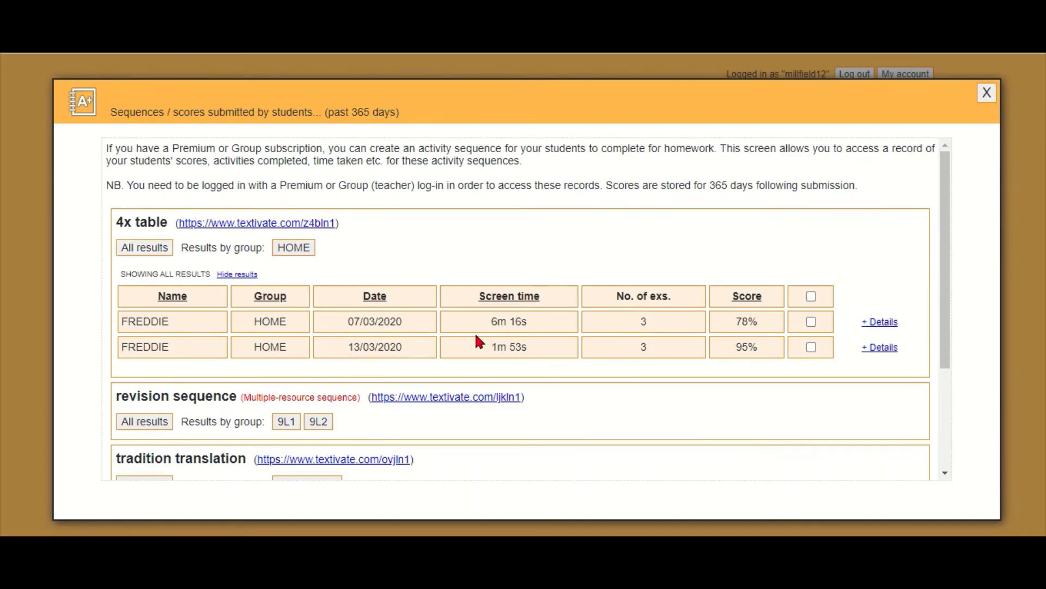
{"action": "left_click", "coordinate": [883, 326]}
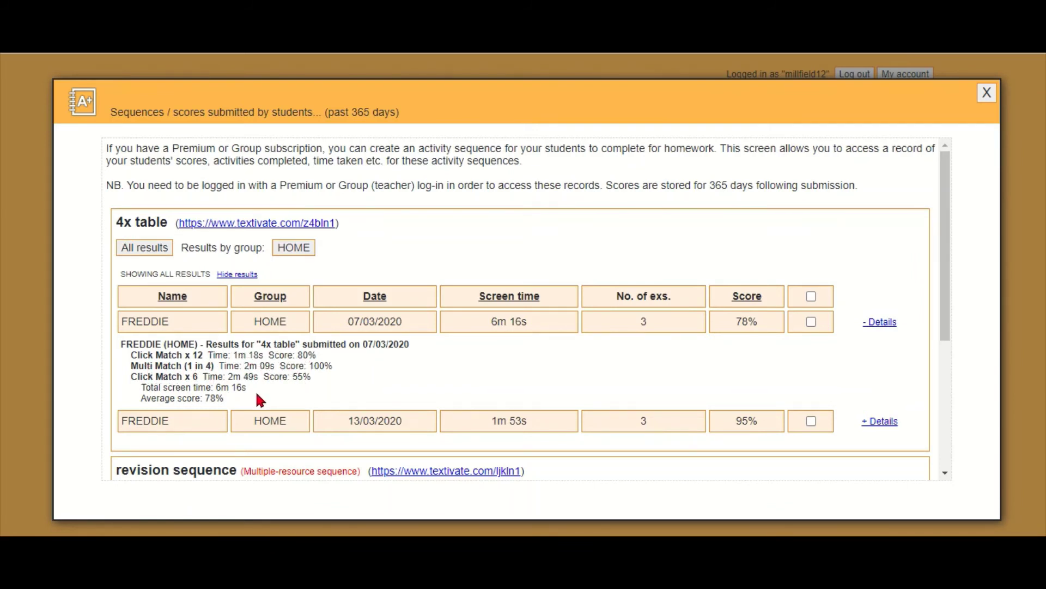
{"action": "scroll", "coordinate": [262, 390], "scroll_direction": "down", "scroll_amount": 2}
{"action": "scroll", "coordinate": [304, 367], "scroll_direction": "up", "scroll_amount": 2}
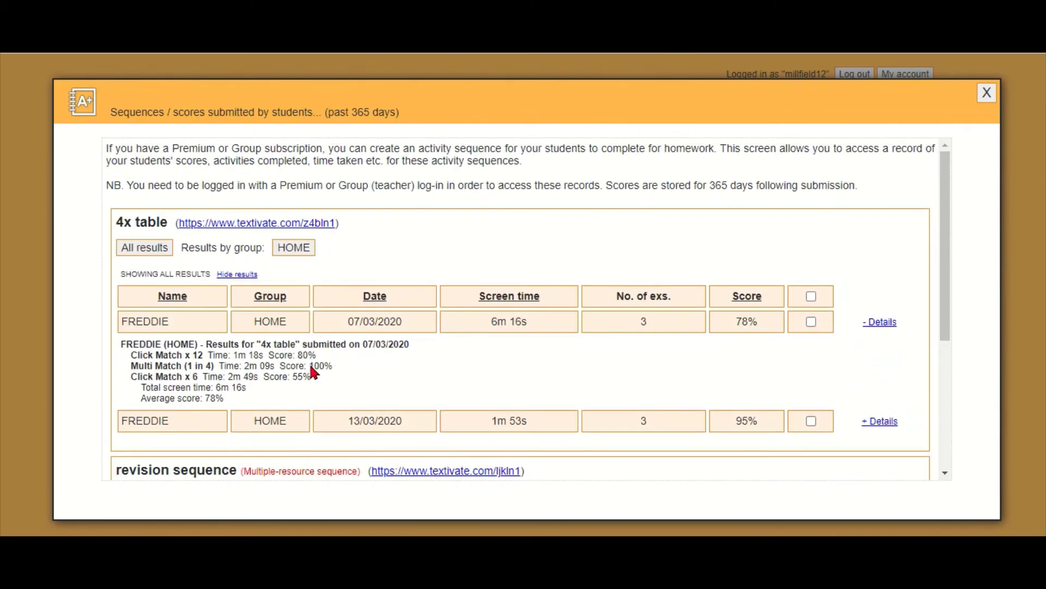
{"action": "left_click", "coordinate": [986, 93]}
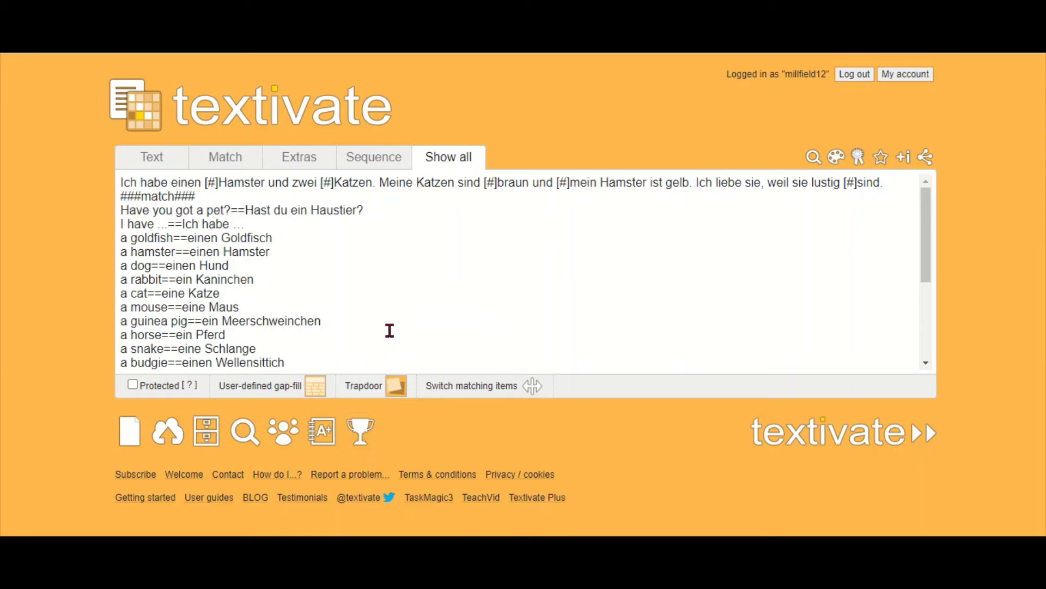
{"action": "left_click", "coordinate": [233, 162]}
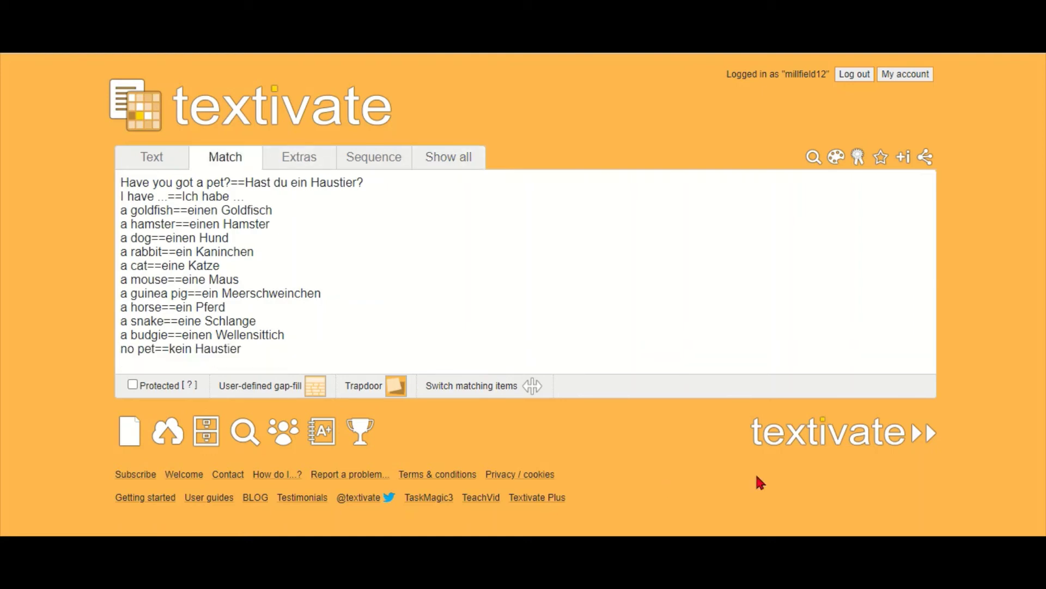
{"action": "left_click", "coordinate": [766, 436]}
{"action": "scroll", "coordinate": [81, 197], "scroll_direction": "down", "scroll_amount": 2}
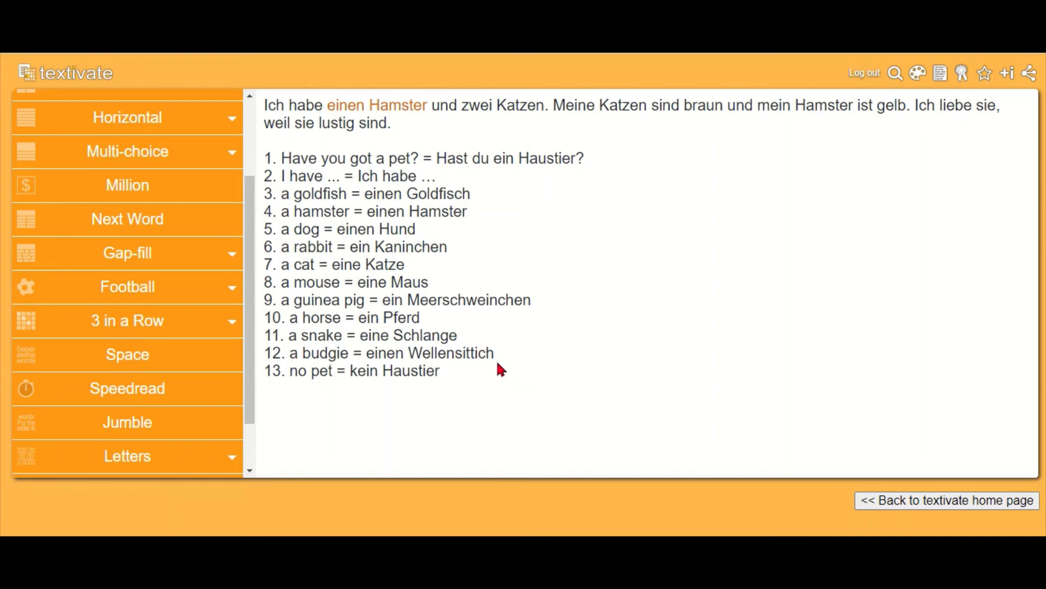
{"action": "left_click", "coordinate": [873, 499]}
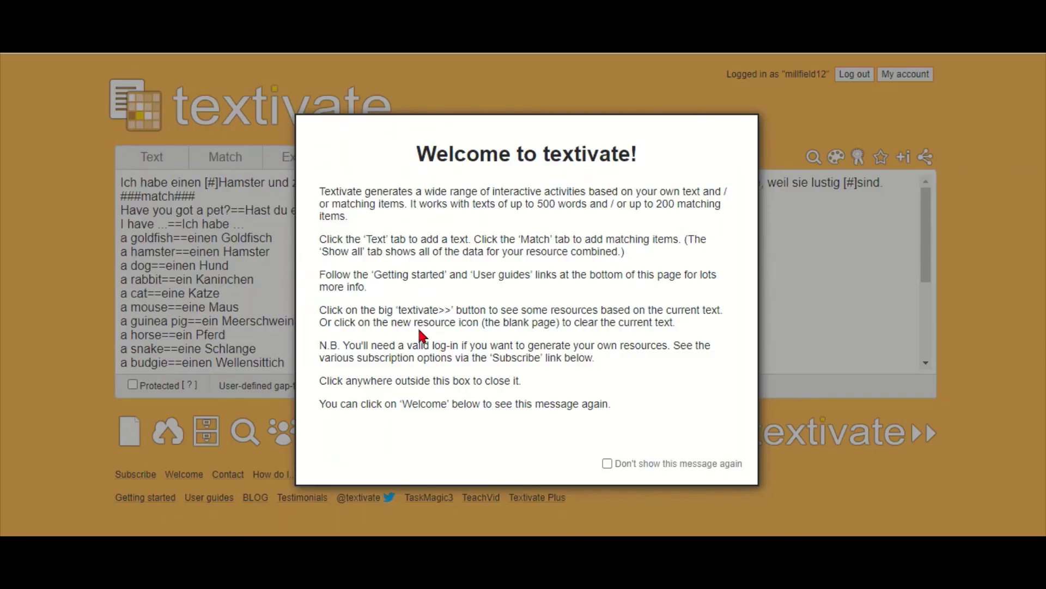
{"action": "left_click", "coordinate": [235, 297]}
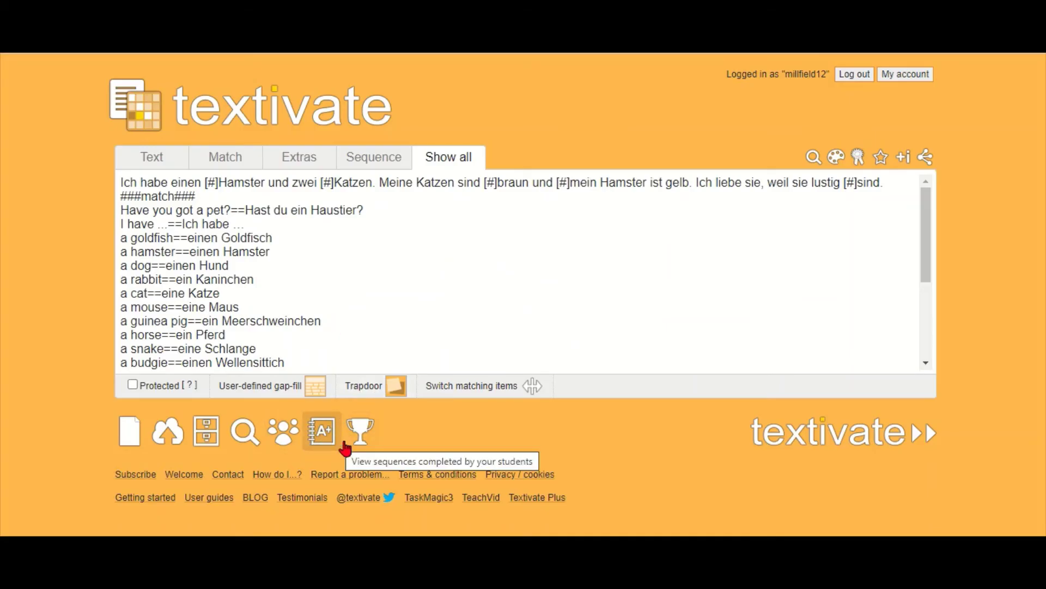
- View the Feste und Feiertage scoreboard from My challenges, then go back to the Challenge menu
{"action": "left_click", "coordinate": [367, 435]}
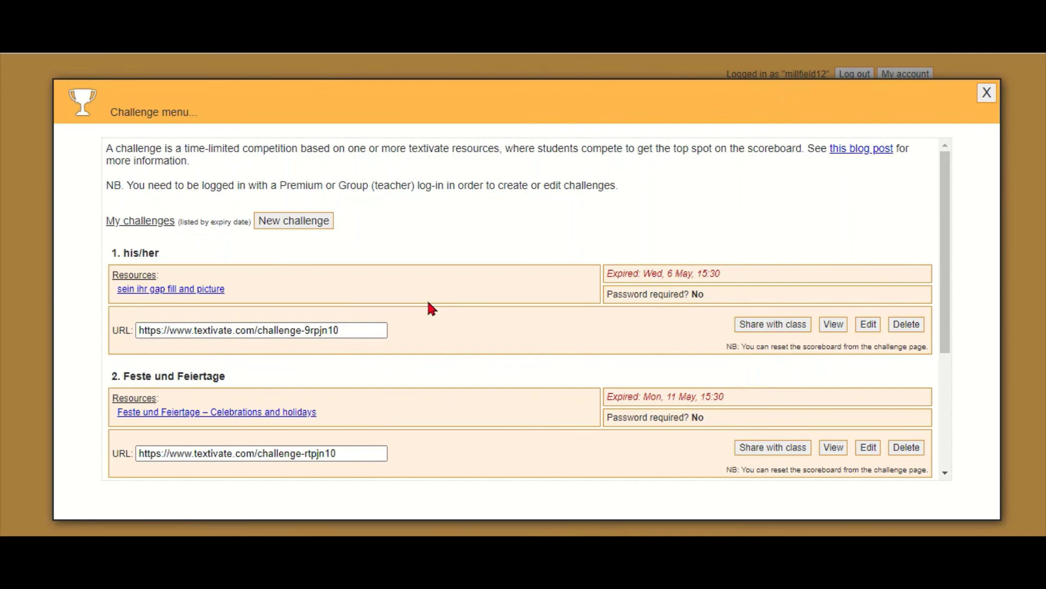
{"action": "scroll", "coordinate": [432, 309], "scroll_direction": "down", "scroll_amount": 2}
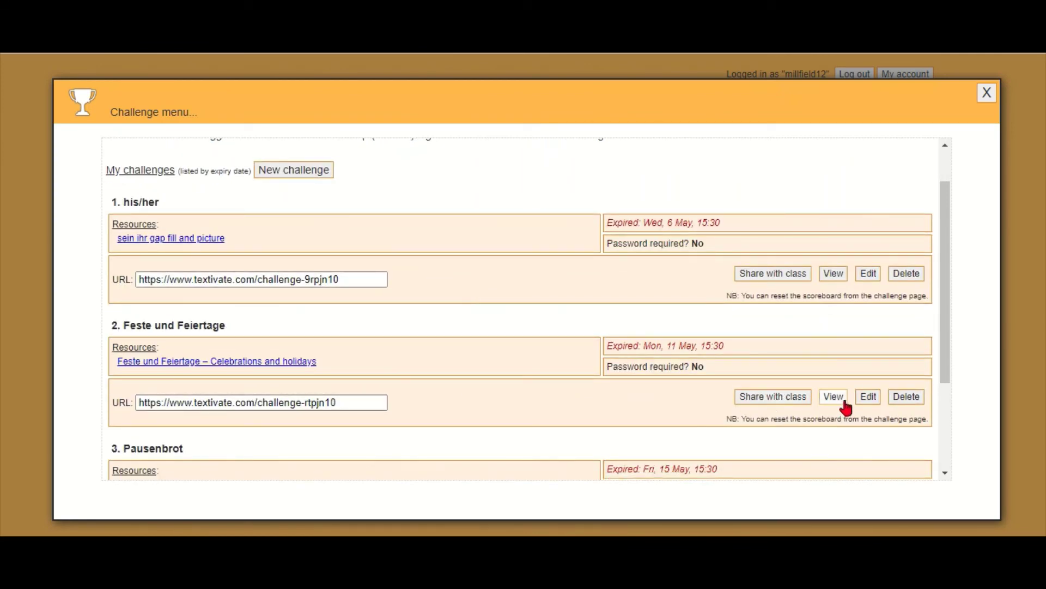
{"action": "left_click", "coordinate": [839, 398]}
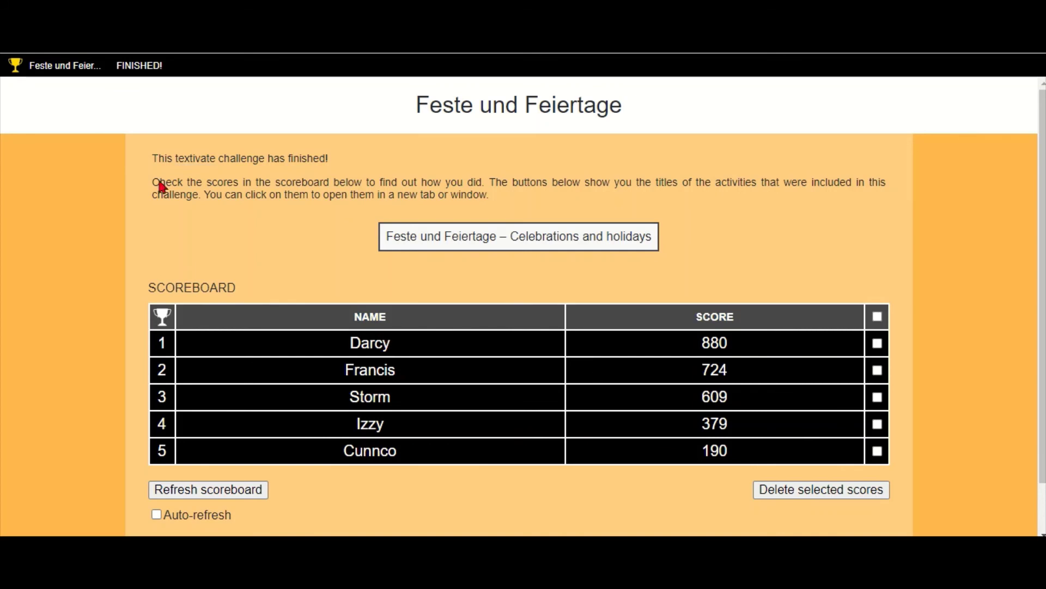
{"action": "left_click", "coordinate": [15, 64]}
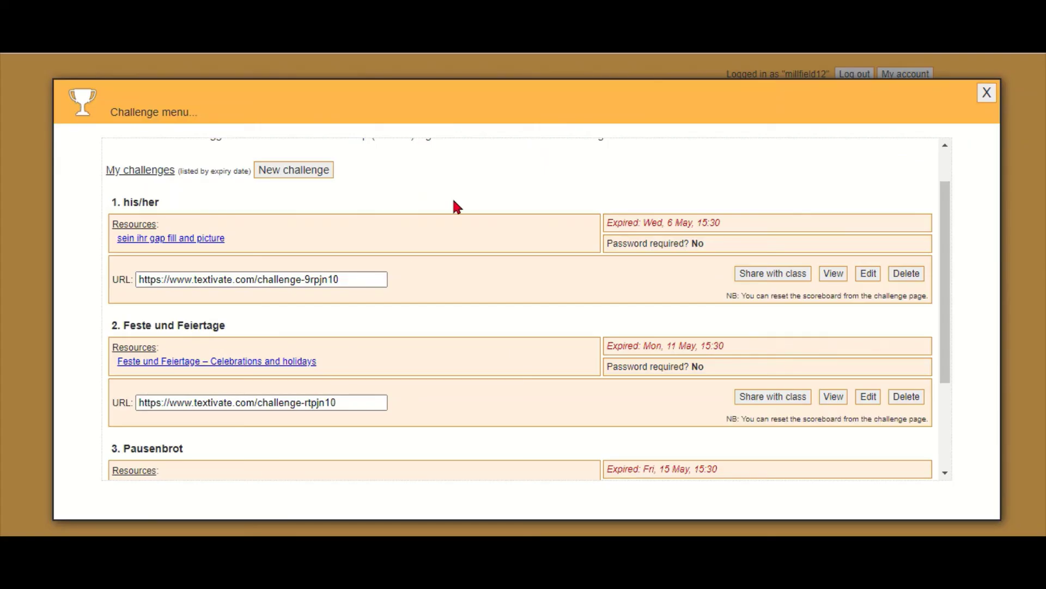
- Close the Challenge menu and return to the pets resource's Show all text editor
{"action": "left_click", "coordinate": [986, 93]}
{"action": "scroll", "coordinate": [424, 318], "scroll_direction": "down", "scroll_amount": 1}
{"action": "scroll", "coordinate": [424, 319], "scroll_direction": "down", "scroll_amount": 1}
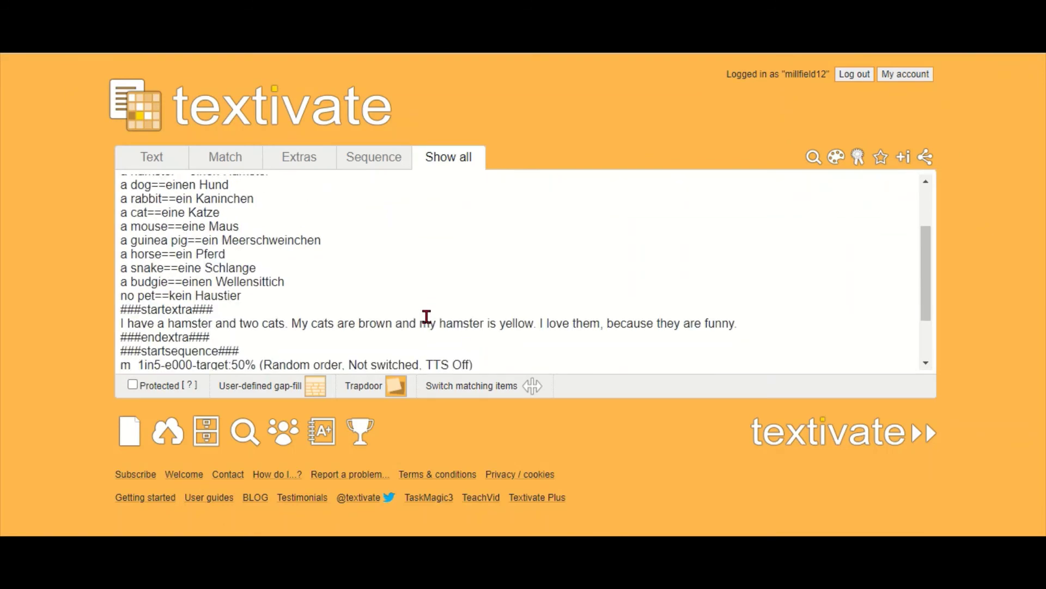
{"action": "scroll", "coordinate": [428, 319], "scroll_direction": "up", "scroll_amount": 3}
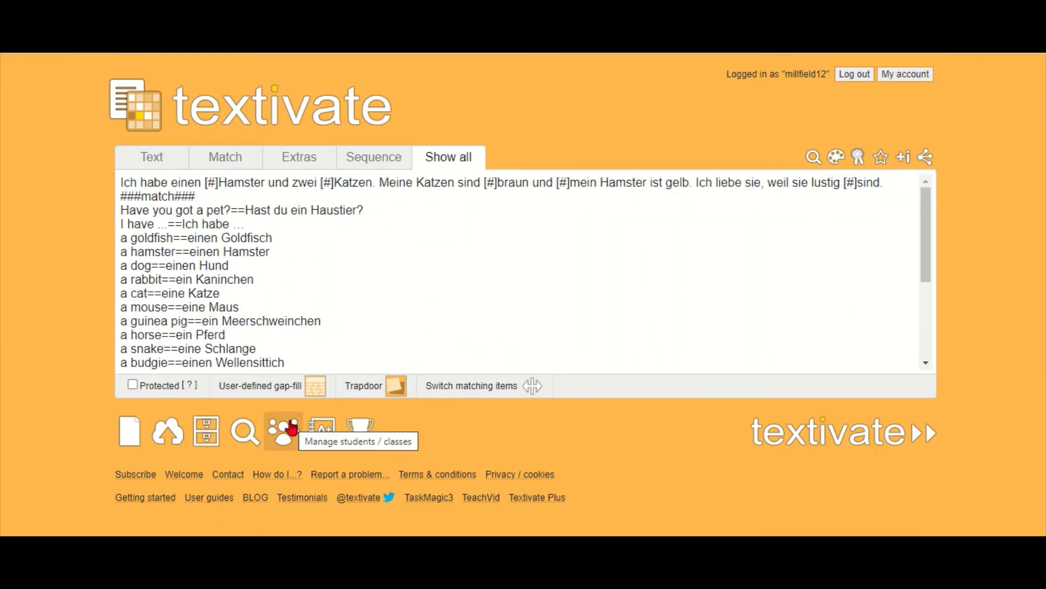